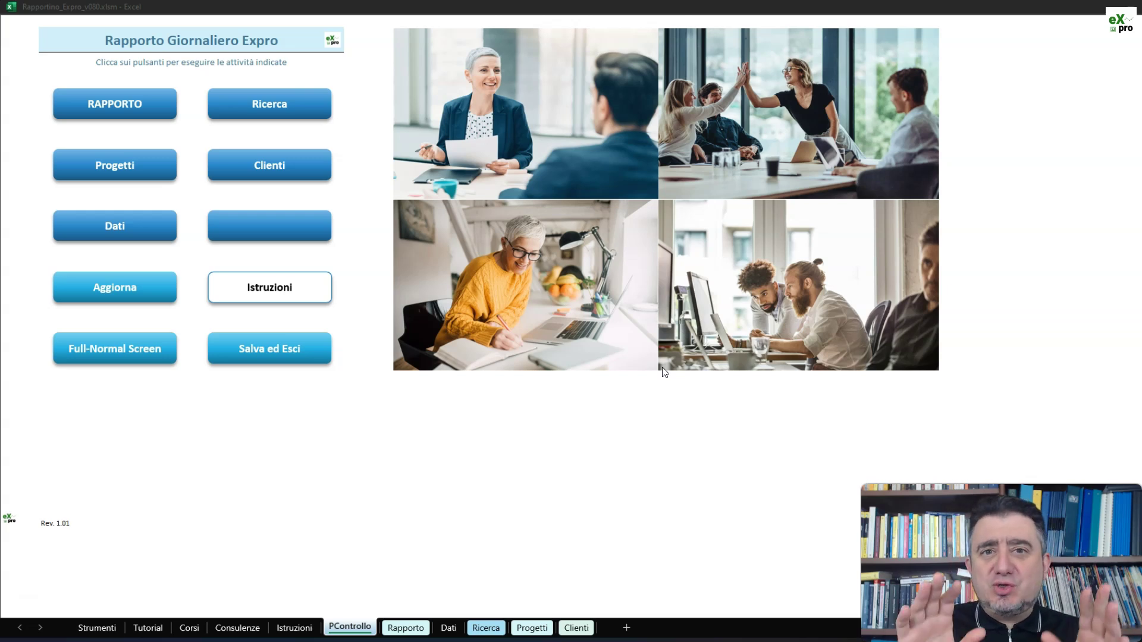
Step: Switch the PControllo dashboard from full screen back to normal view, restoring ribbon and grid
{"action": "left_click", "coordinate": [655, 367]}
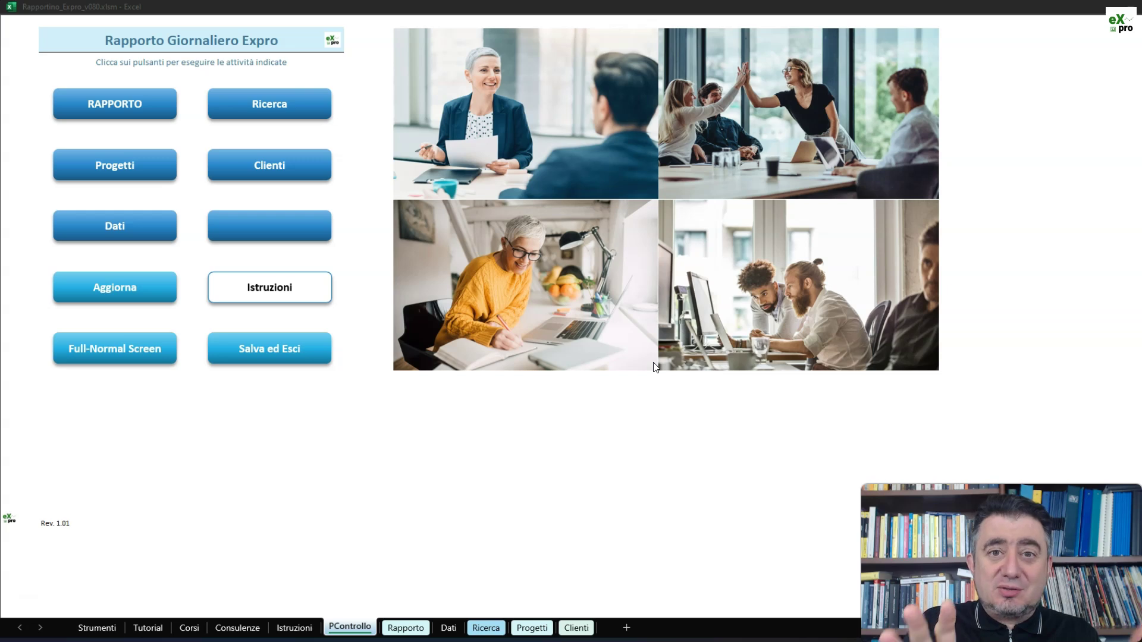
{"action": "left_click_drag", "start_coordinate": [502, 390], "coordinate": [217, 290]}
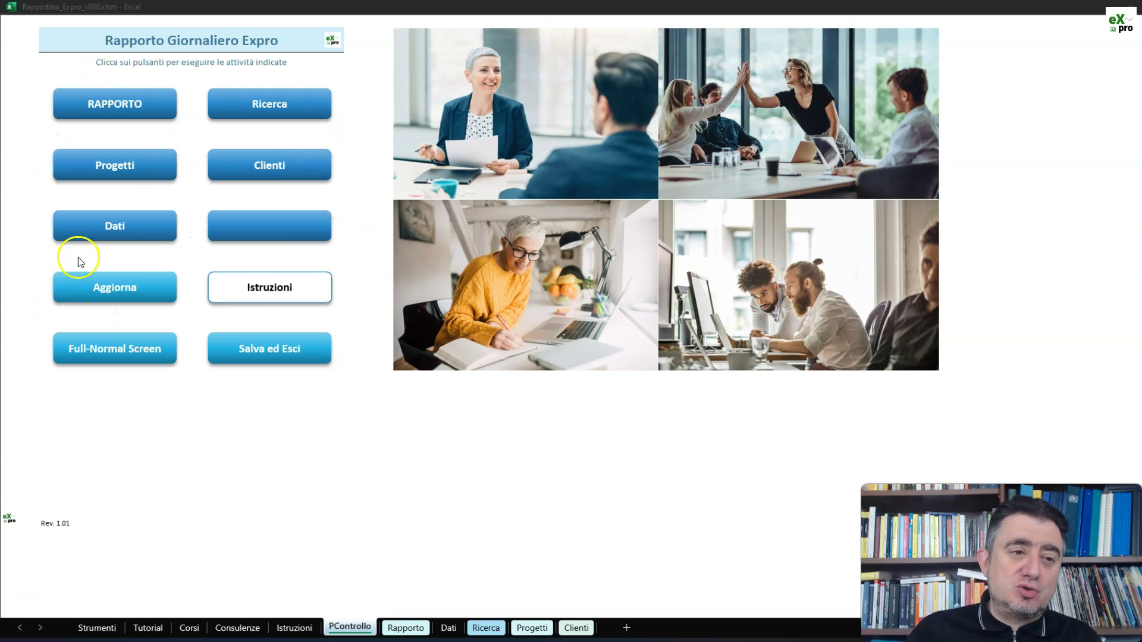
{"action": "left_click", "coordinate": [116, 292]}
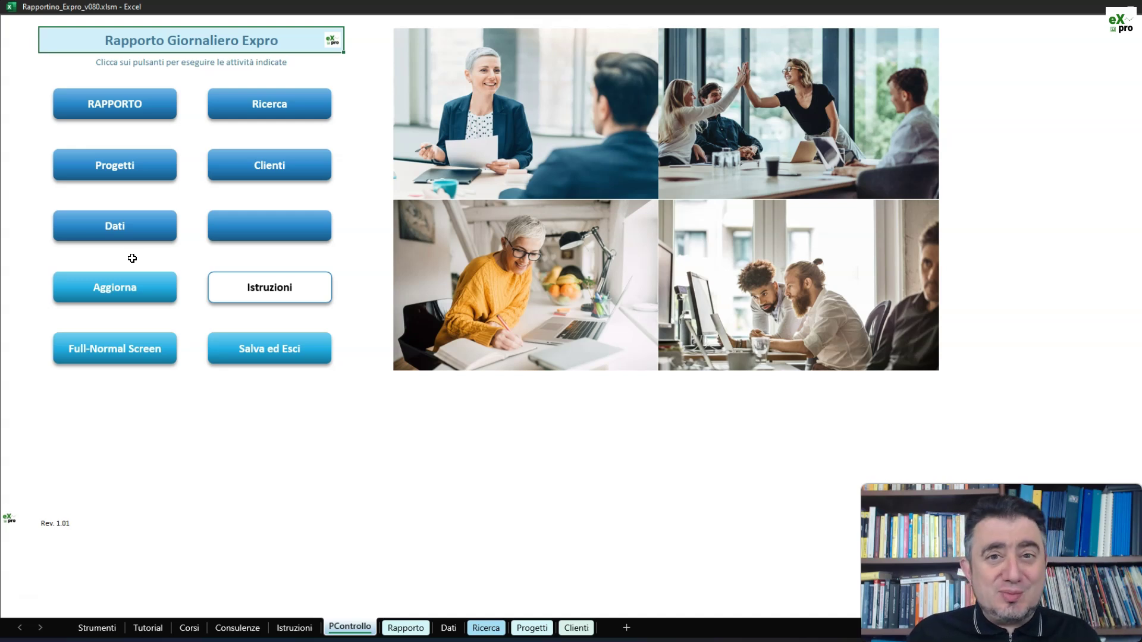
{"action": "left_click", "coordinate": [123, 348]}
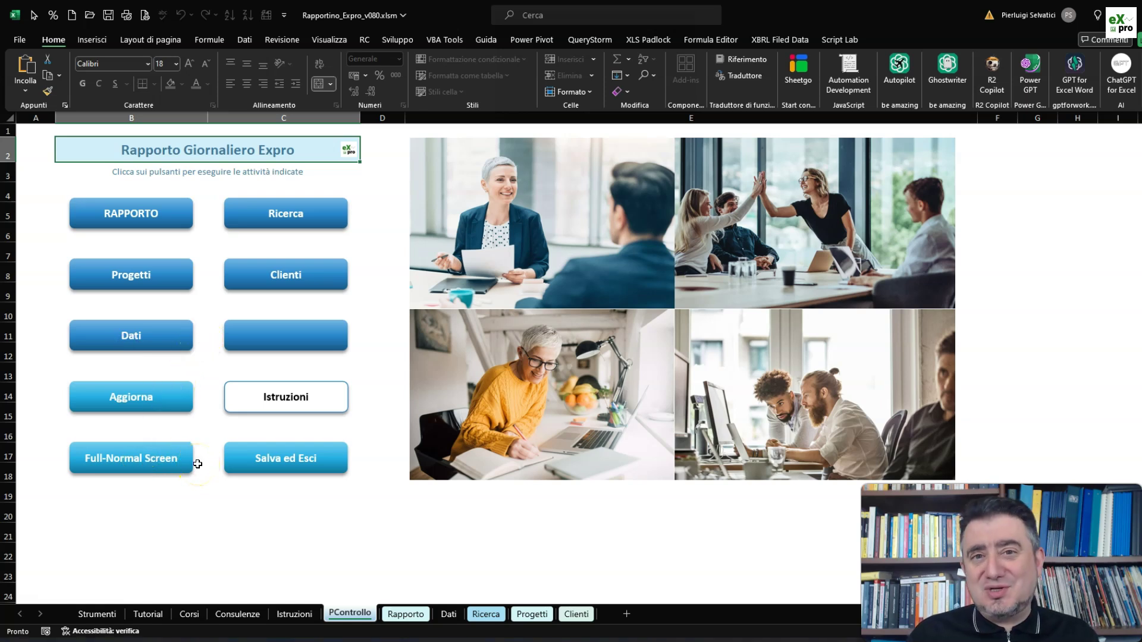
{"action": "left_click", "coordinate": [188, 458]}
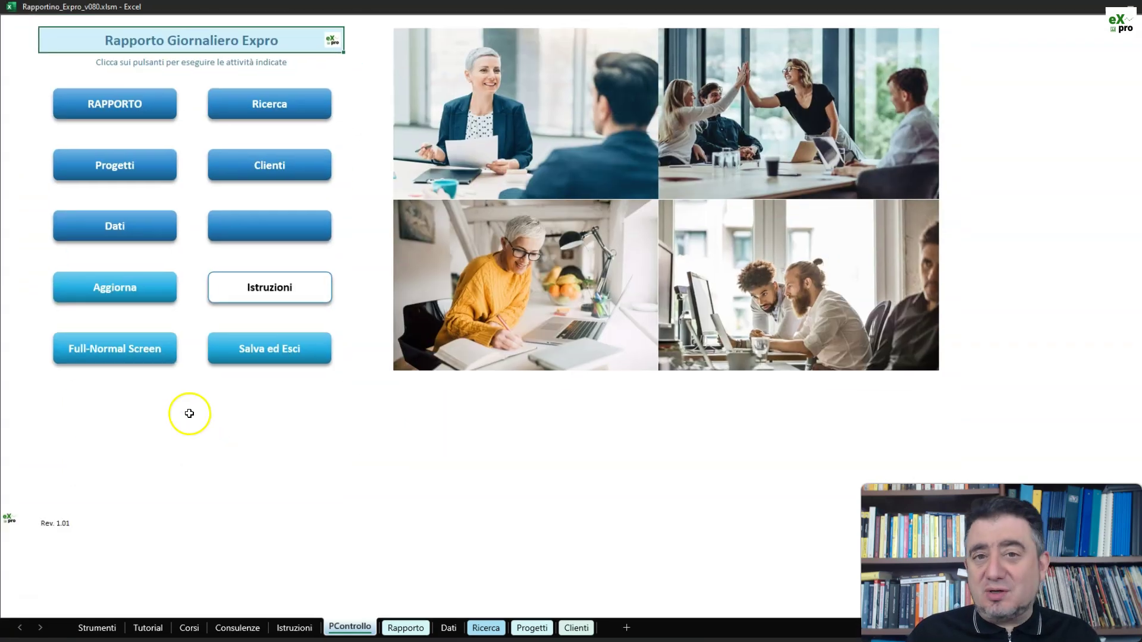
{"action": "left_click", "coordinate": [129, 356]}
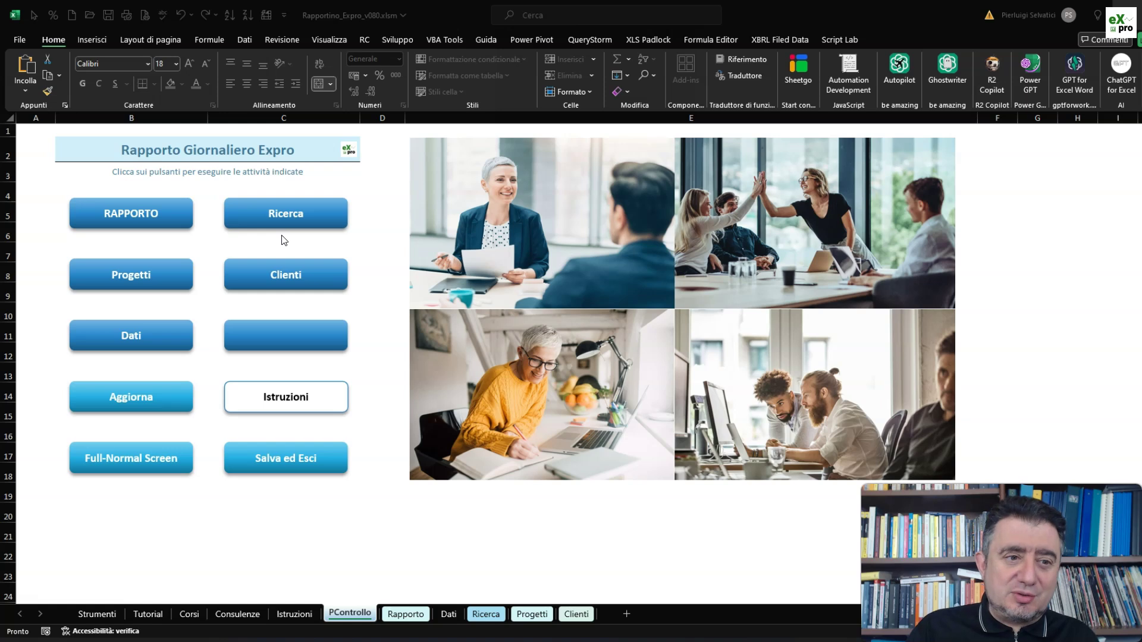
{"action": "left_click", "coordinate": [152, 326]}
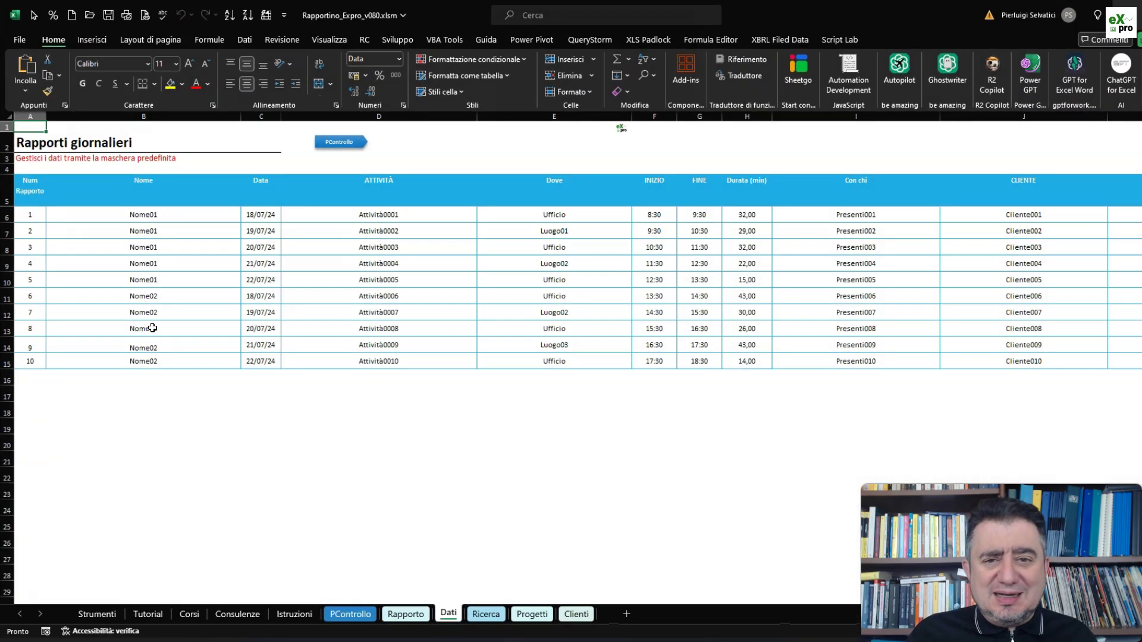
{"action": "left_click", "coordinate": [147, 334]}
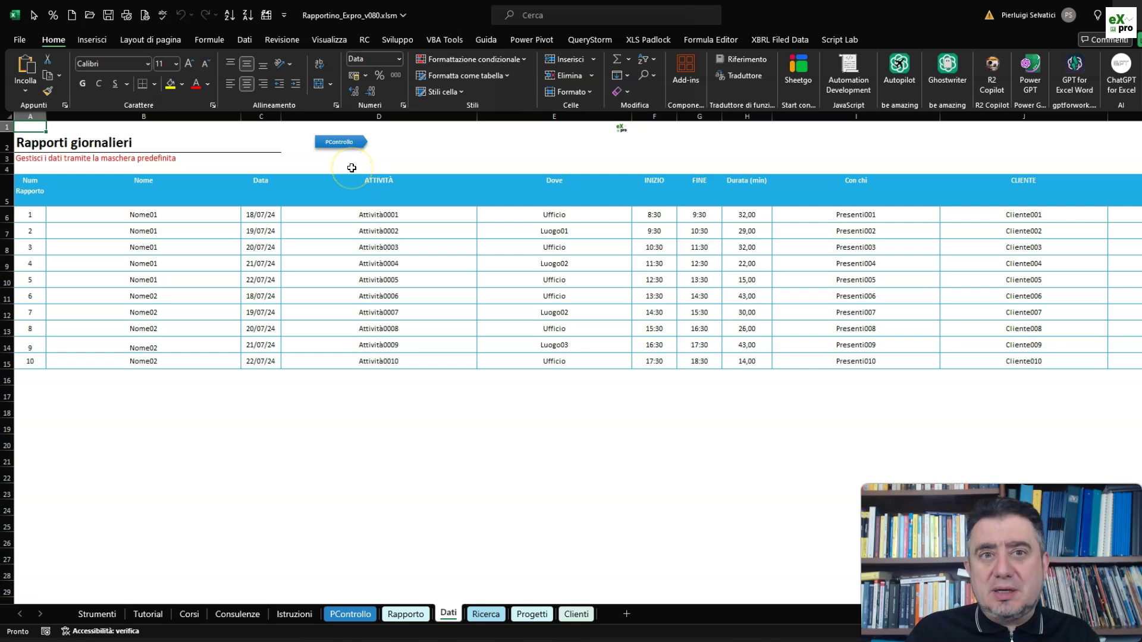
{"action": "left_click", "coordinate": [349, 145]}
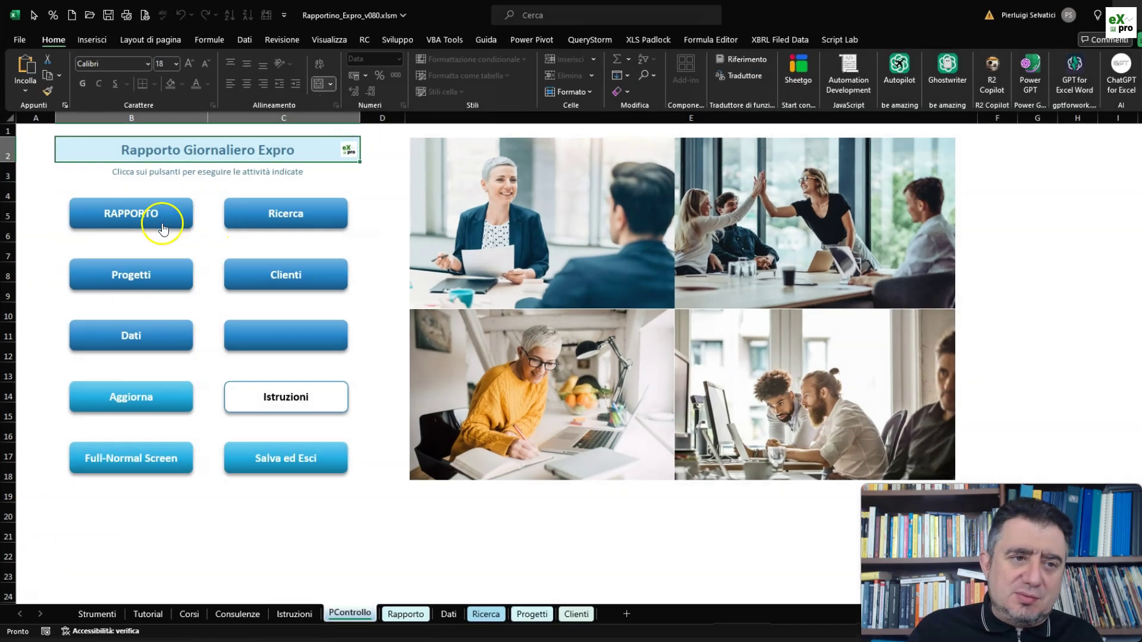
Step: Open the Rapporto sheet and scroll through report 9's activity table dated 21/07/24
{"action": "left_click", "coordinate": [163, 228]}
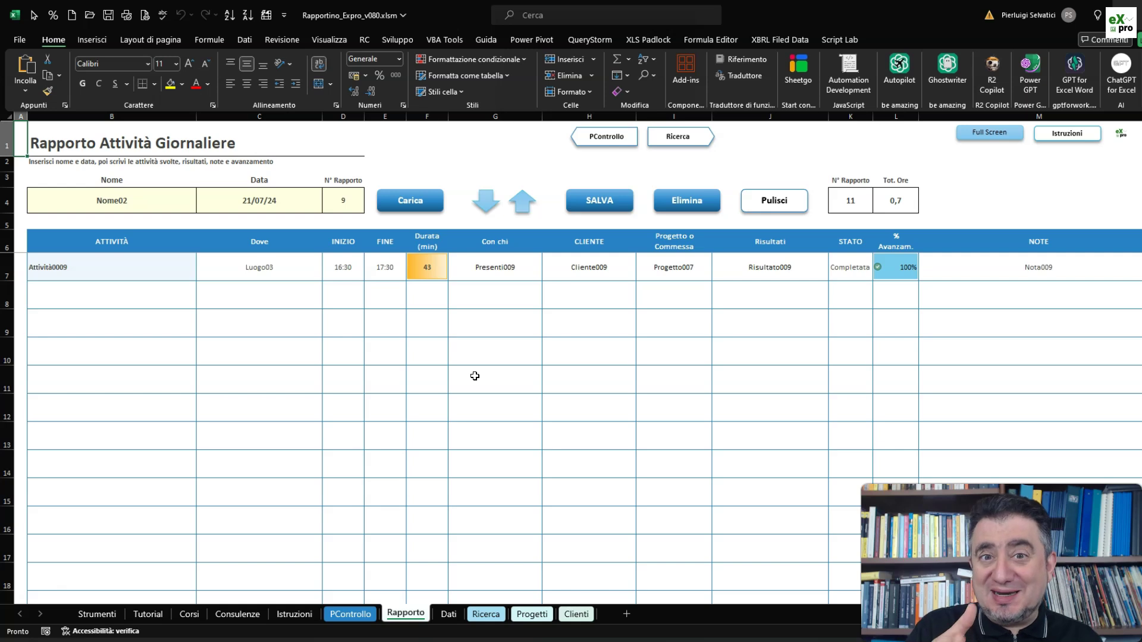
{"action": "scroll", "coordinate": [490, 388], "scroll_direction": "down", "scroll_amount": 2}
{"action": "scroll", "coordinate": [490, 388], "scroll_direction": "down", "scroll_amount": 3}
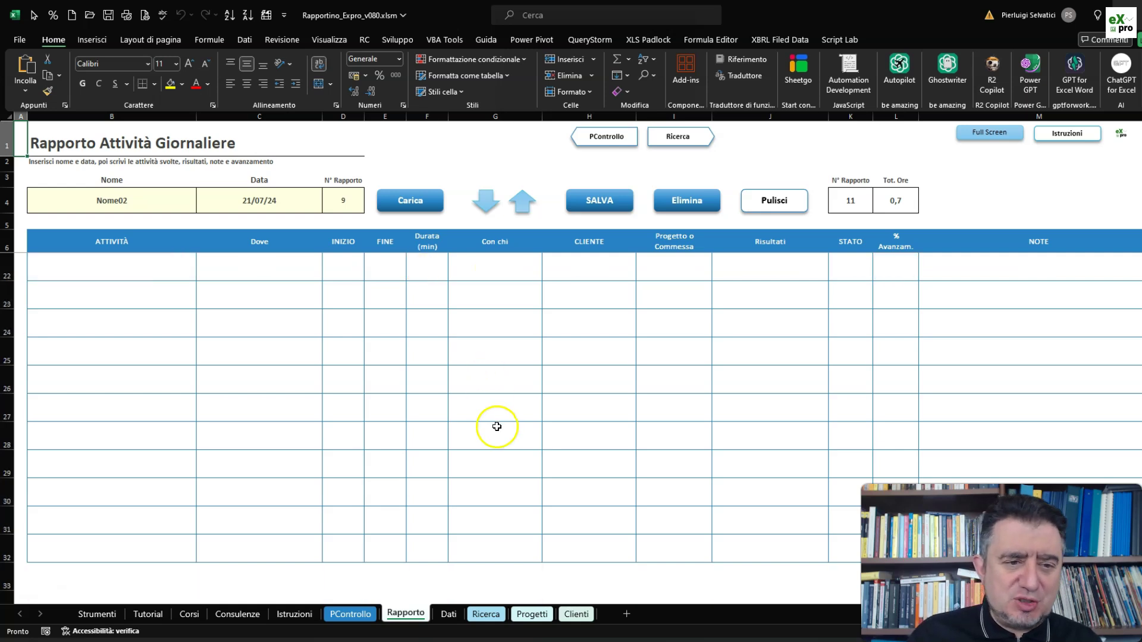
{"action": "scroll", "coordinate": [490, 388], "scroll_direction": "down", "scroll_amount": 2}
{"action": "scroll", "coordinate": [235, 402], "scroll_direction": "up", "scroll_amount": 7}
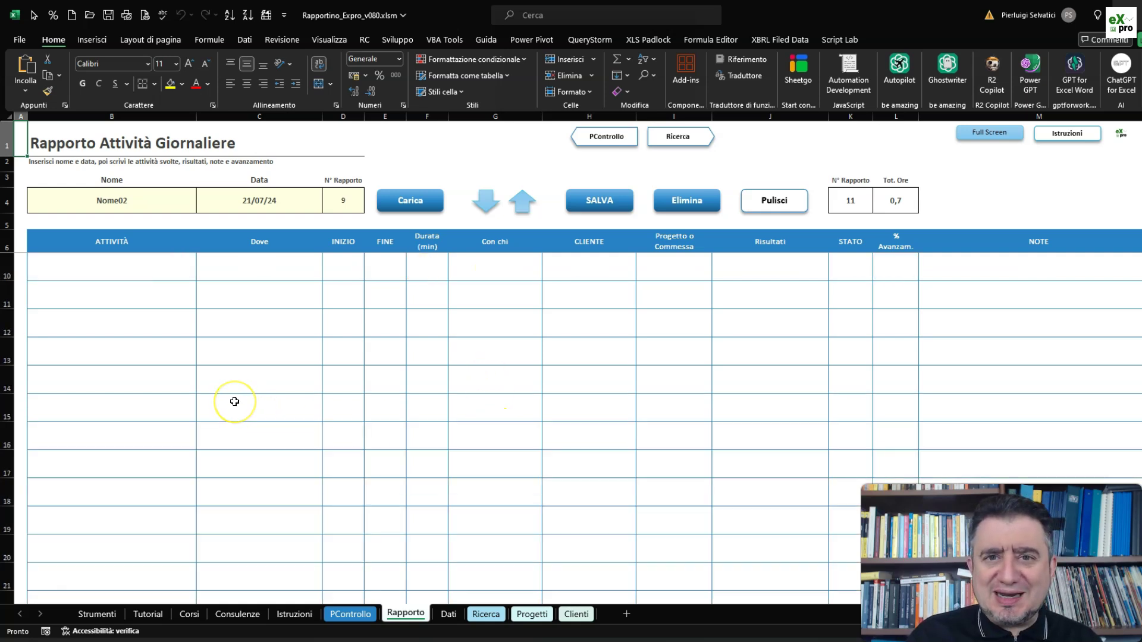
{"action": "scroll", "coordinate": [235, 402], "scroll_direction": "down", "scroll_amount": 8}
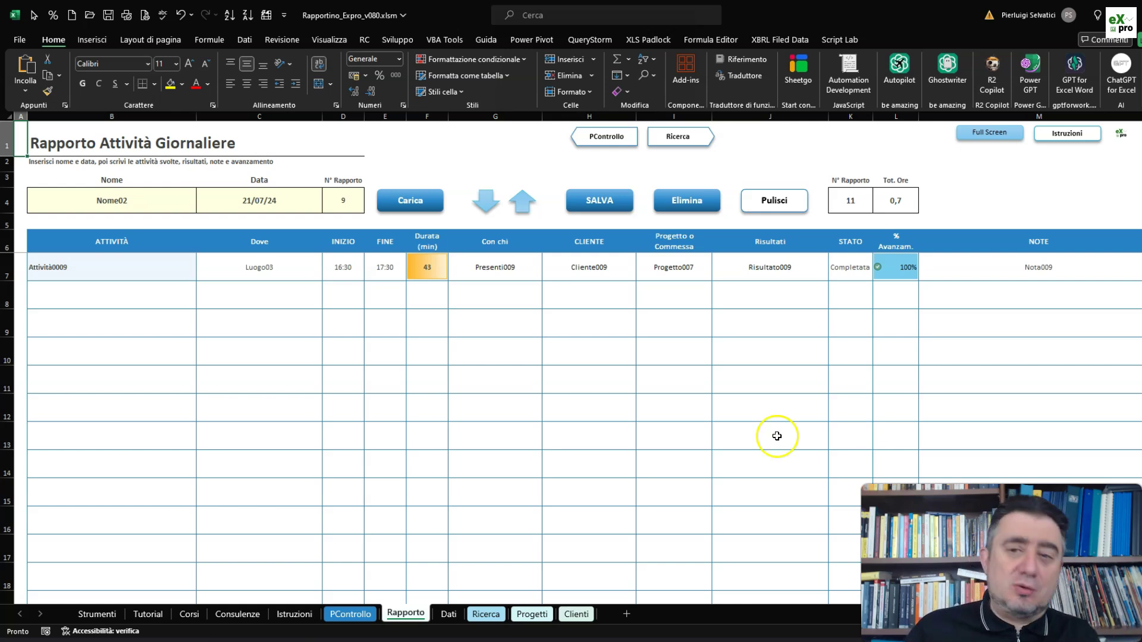
{"action": "left_click", "coordinate": [775, 201]}
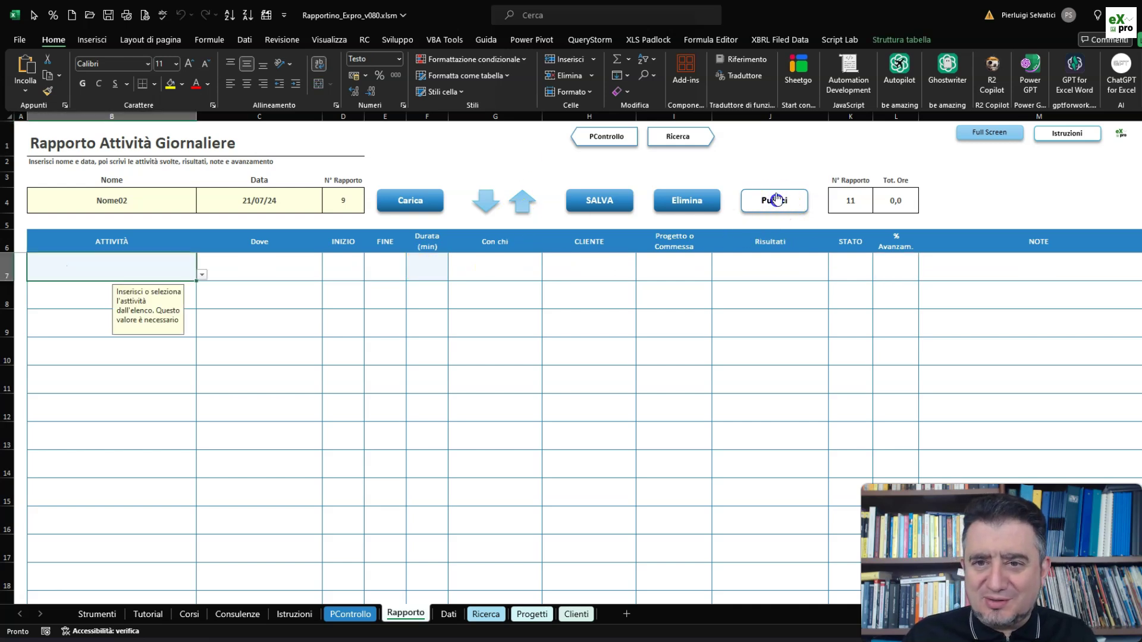
{"action": "left_click", "coordinate": [414, 206]}
{"action": "left_click", "coordinate": [396, 214]}
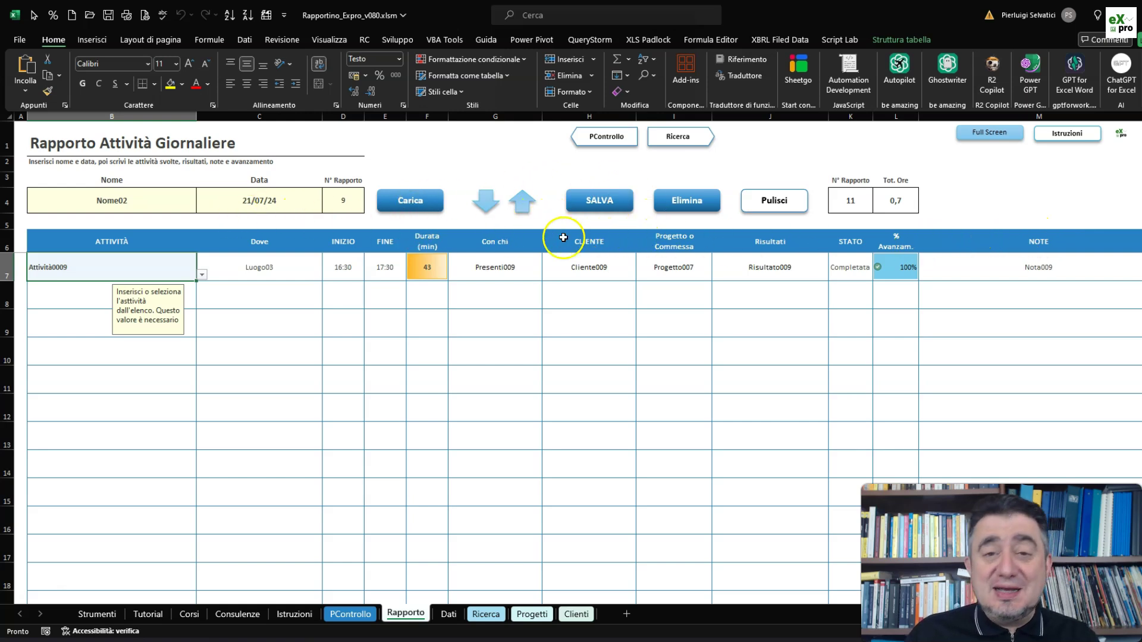
{"action": "left_click", "coordinate": [1073, 138]}
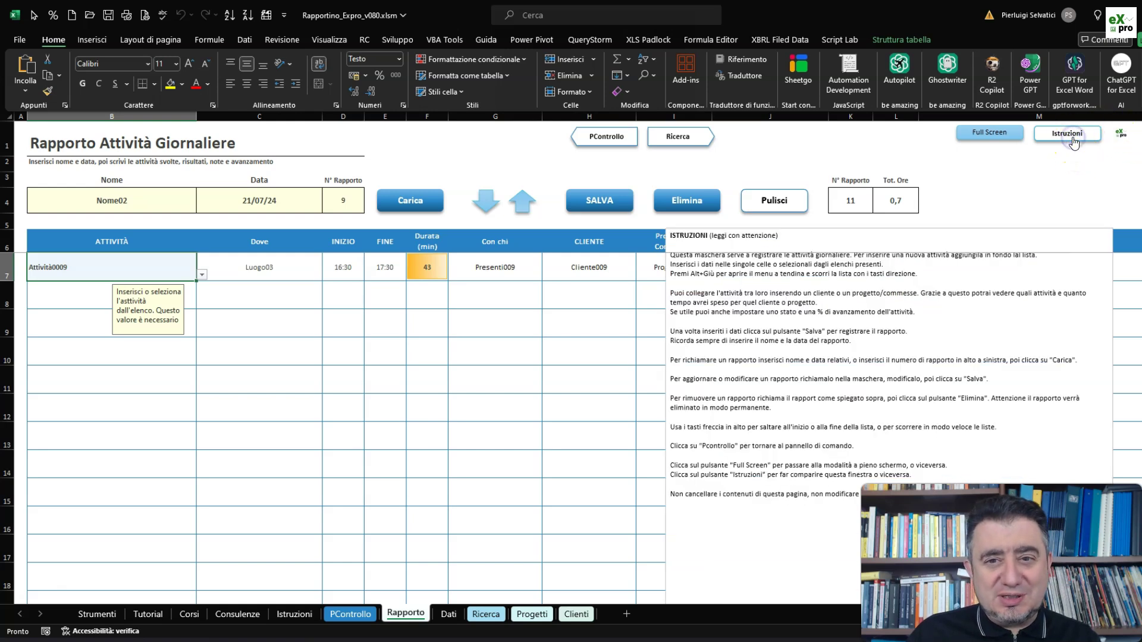
{"action": "left_click", "coordinate": [1073, 136]}
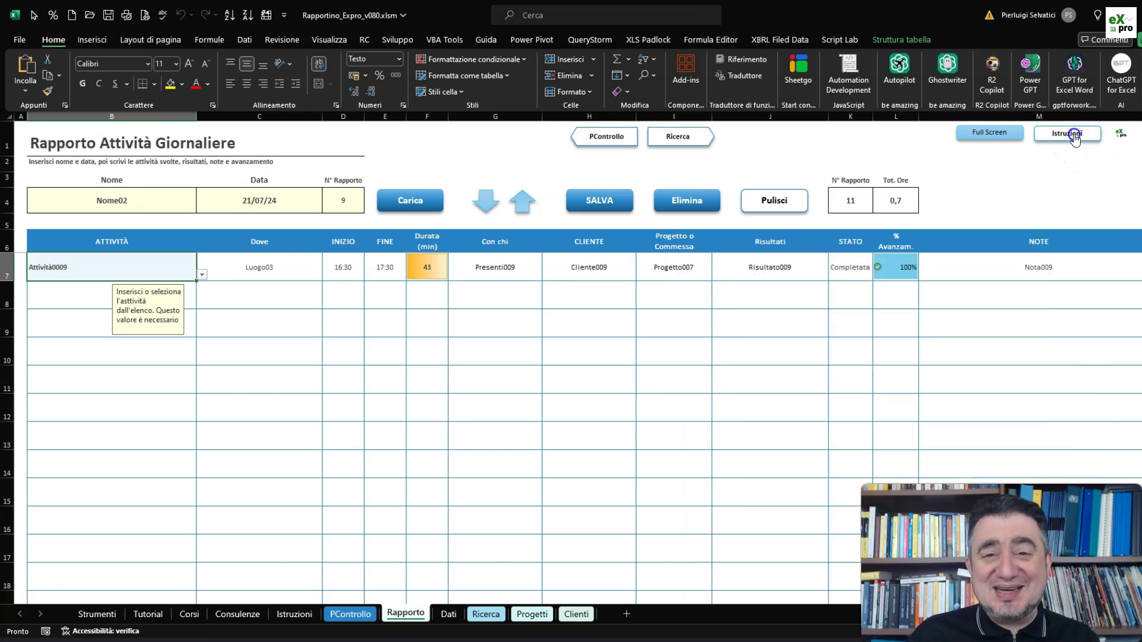
{"action": "left_click", "coordinate": [1073, 136]}
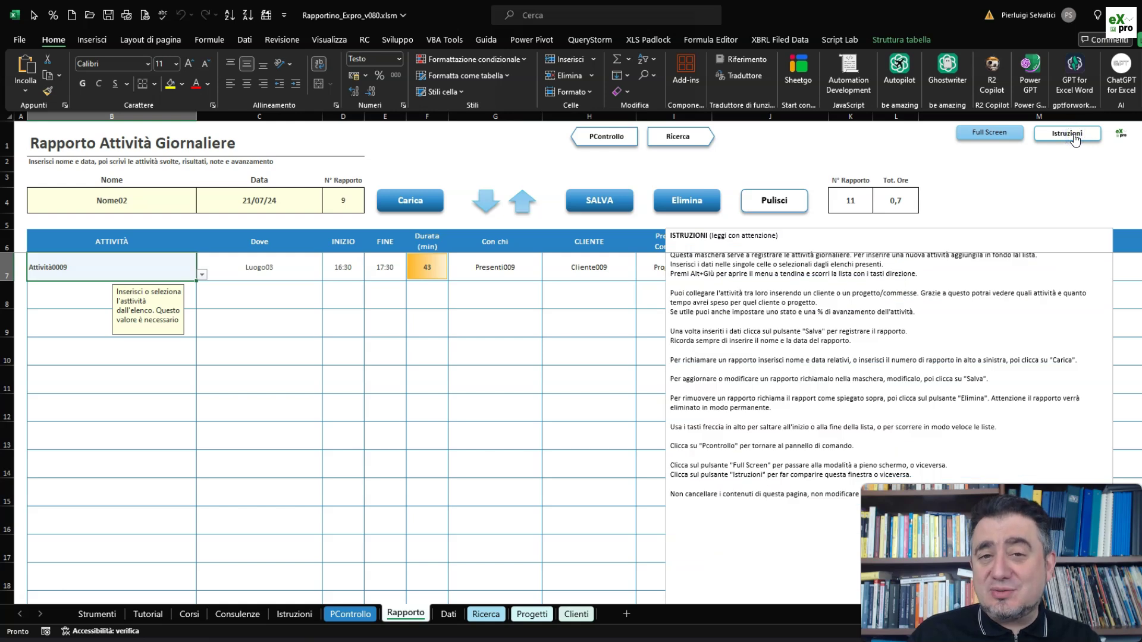
{"action": "left_click", "coordinate": [1073, 136]}
{"action": "left_click", "coordinate": [589, 200]}
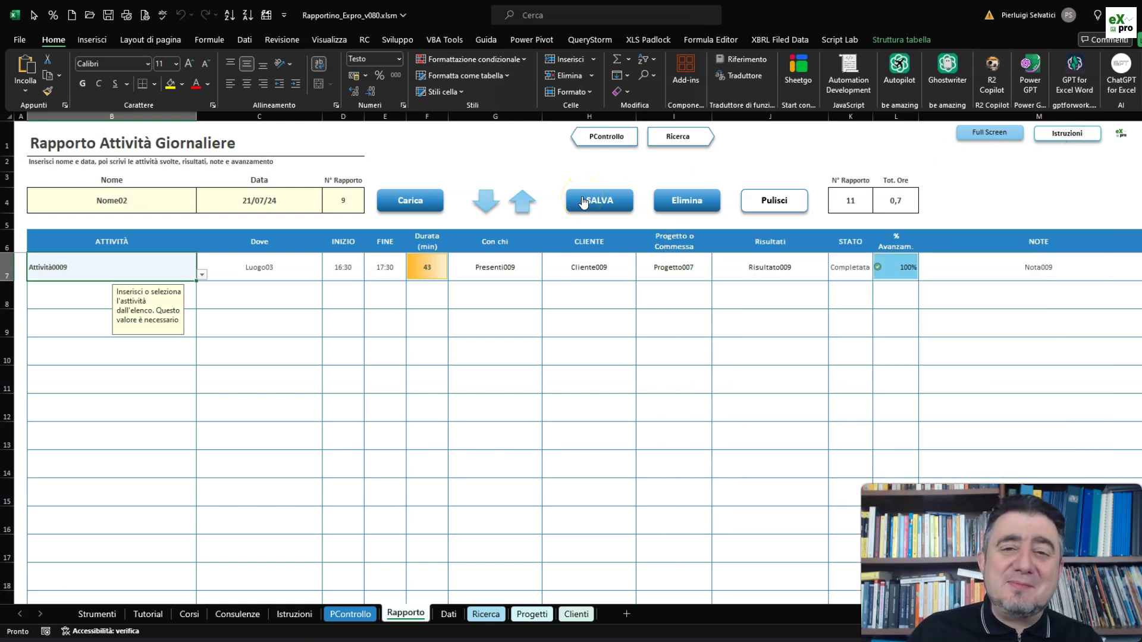
{"action": "left_click", "coordinate": [601, 138]}
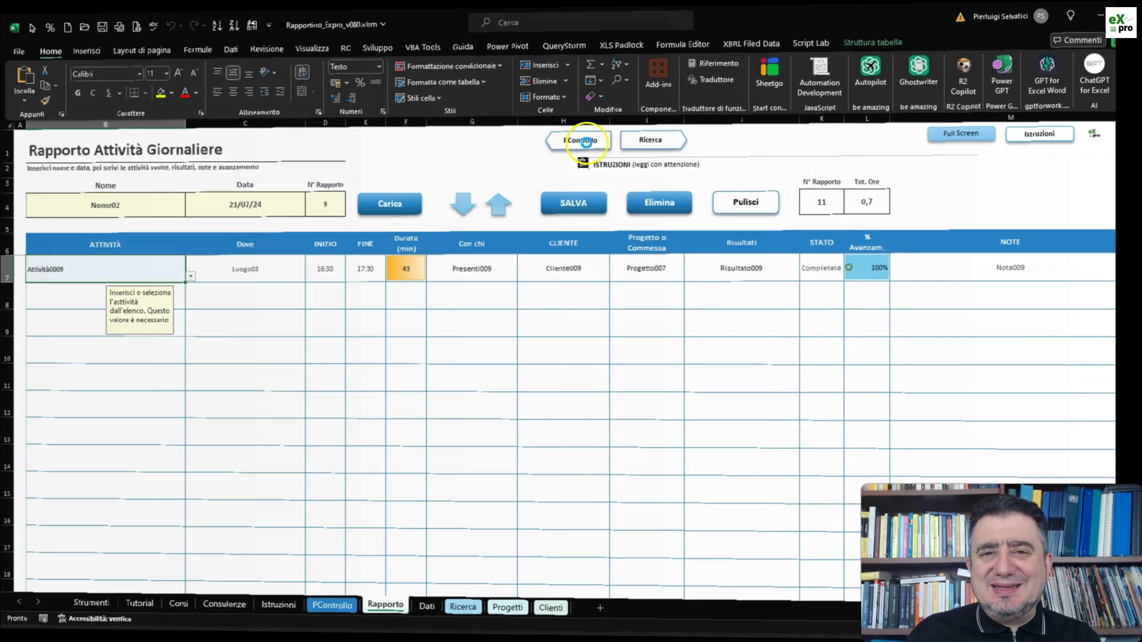
{"action": "left_click", "coordinate": [216, 217]}
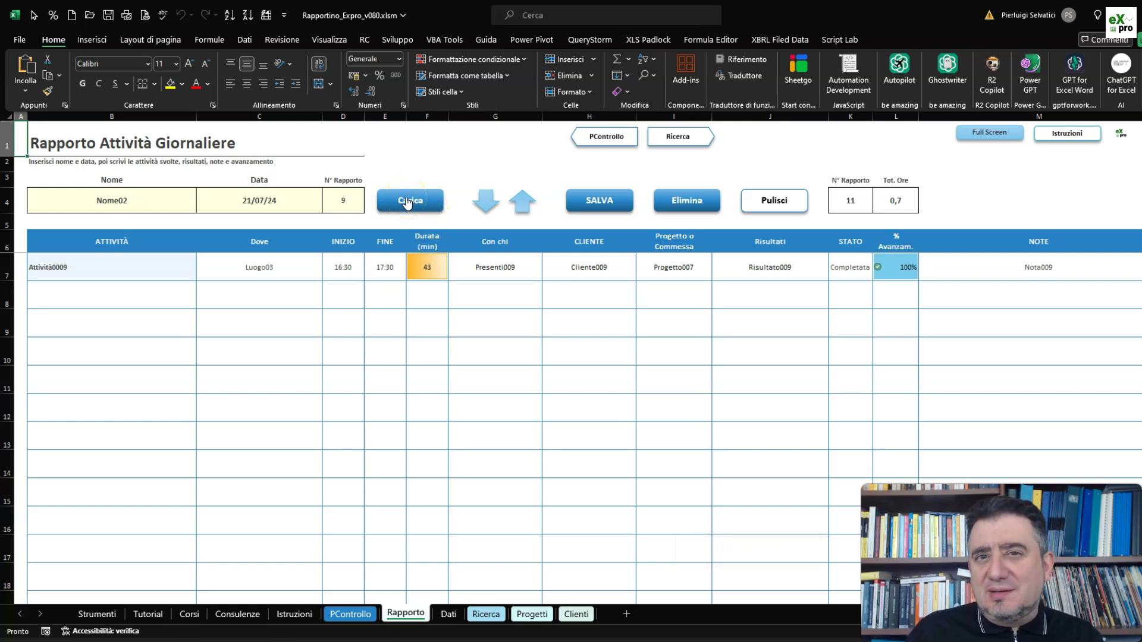
{"action": "left_click", "coordinate": [407, 203]}
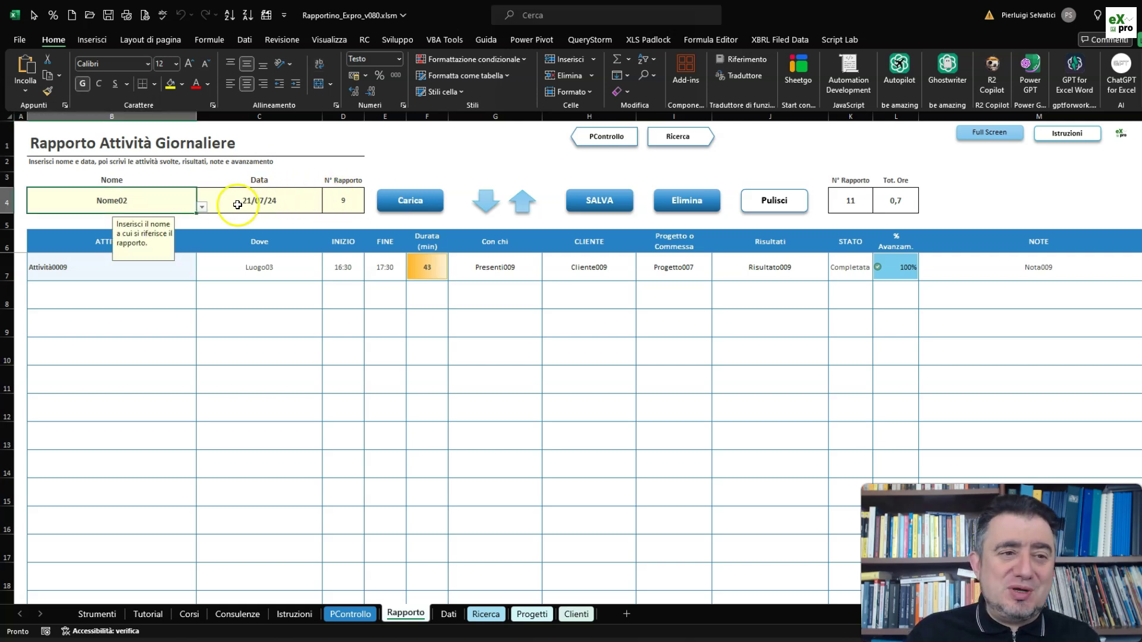
{"action": "left_click", "coordinate": [203, 207]}
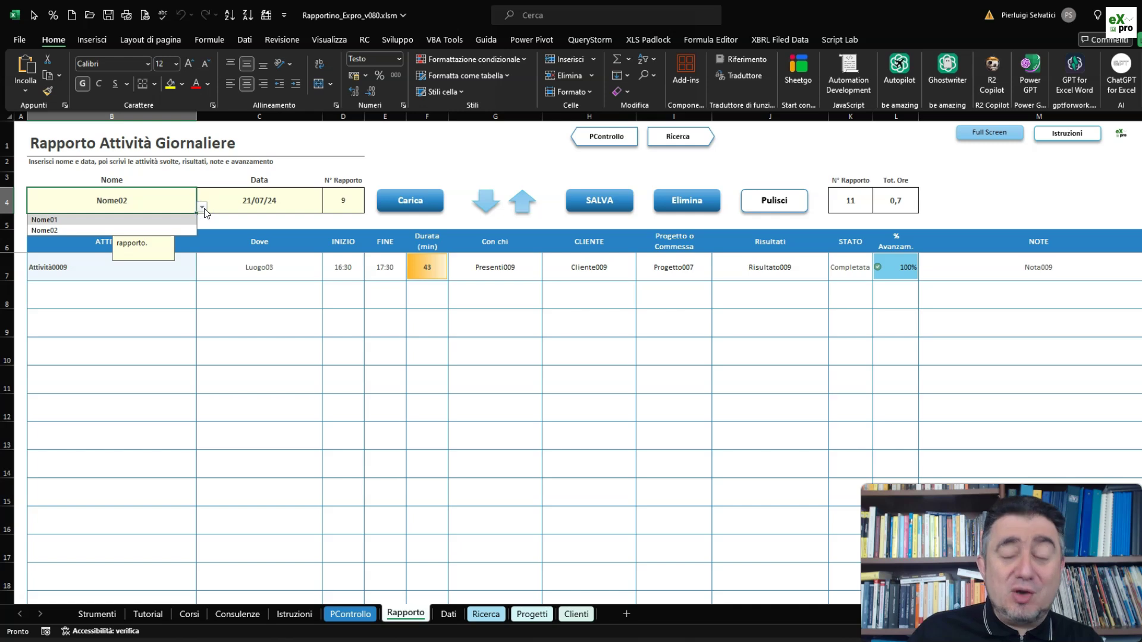
{"action": "left_click", "coordinate": [237, 208]}
{"action": "left_click", "coordinate": [174, 204]}
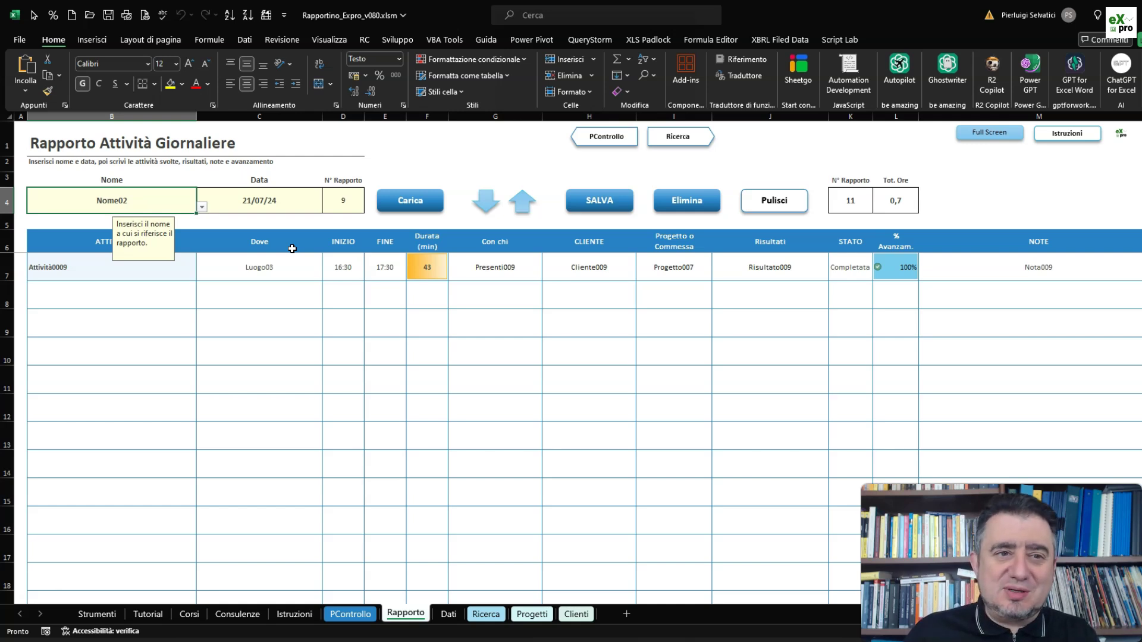
{"action": "left_click", "coordinate": [255, 201]}
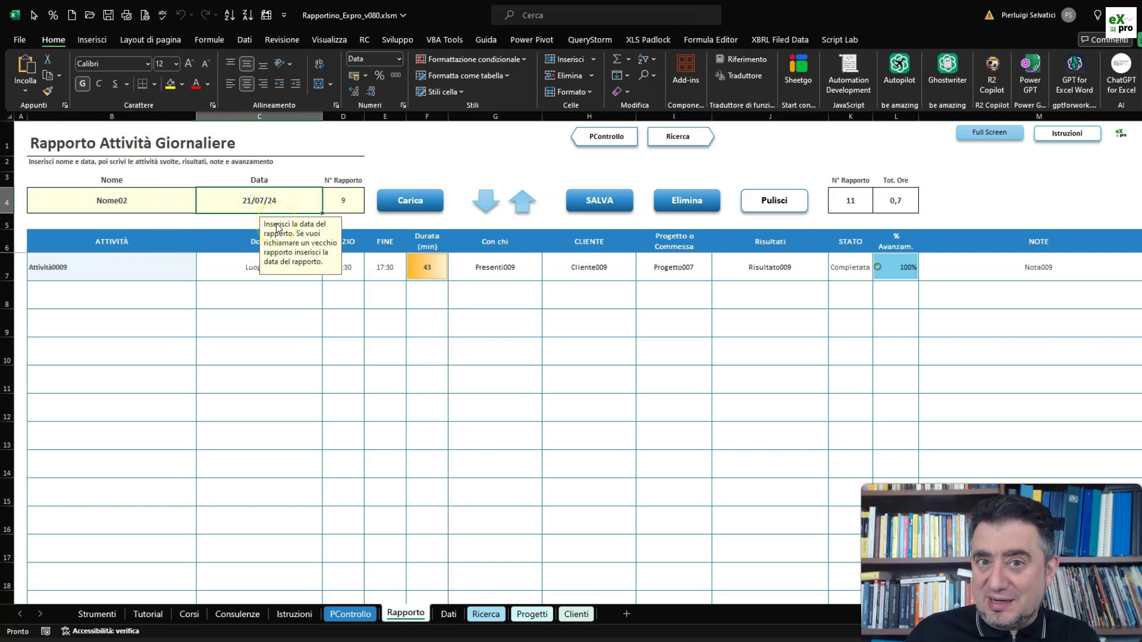
{"action": "left_click", "coordinate": [412, 201]}
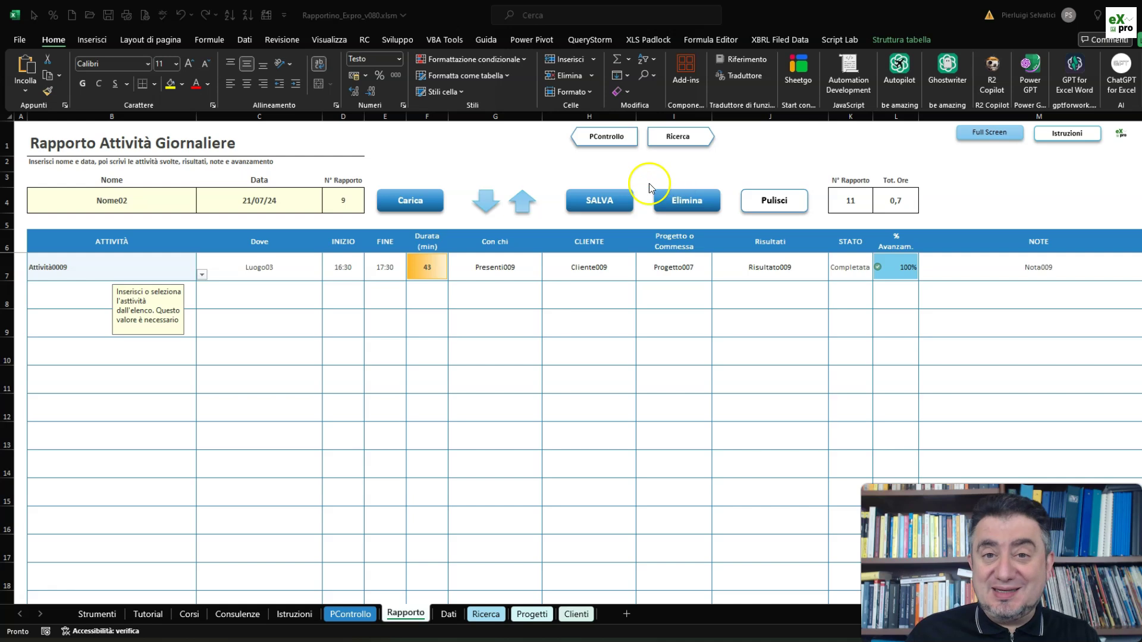
{"action": "key", "text": "Down"}
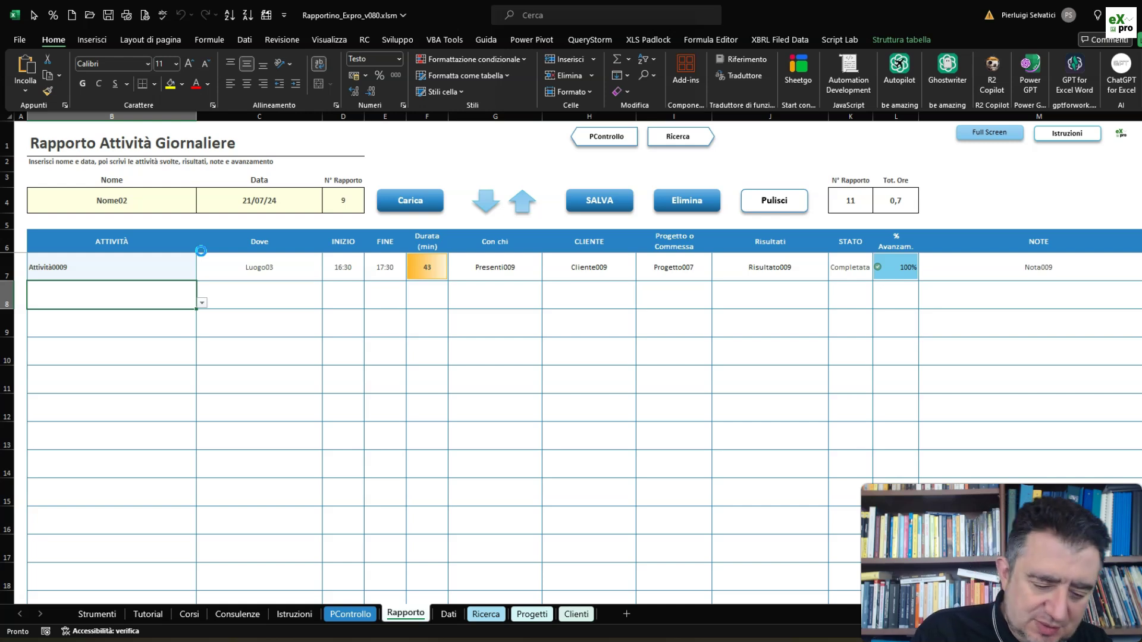
Step: Enter the row 8 activity 'Preparazione preventivo e invio' with location Ufficio
{"action": "type", "text": "Preparazione preventivo e invio"}
{"action": "key", "text": "Tab"}
{"action": "key", "text": "alt+Down"}
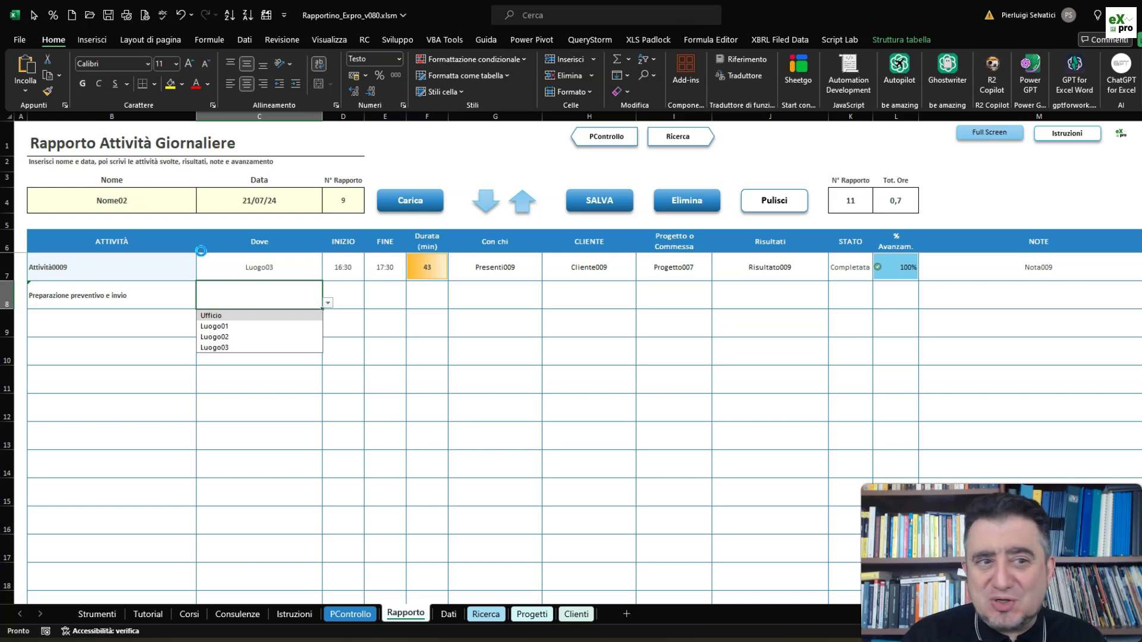
{"action": "key", "text": "Return"}
{"action": "key", "text": "Tab"}
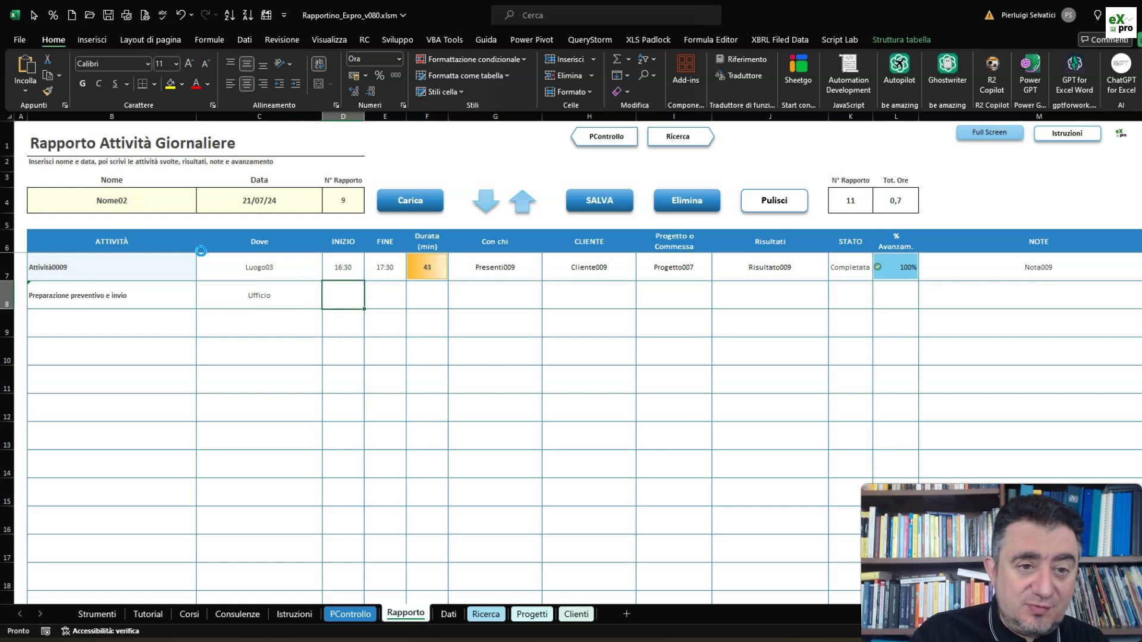
Step: Give the activity start 18:00, end 18:20 and a 20-minute duration
{"action": "type", "text": "18:"}
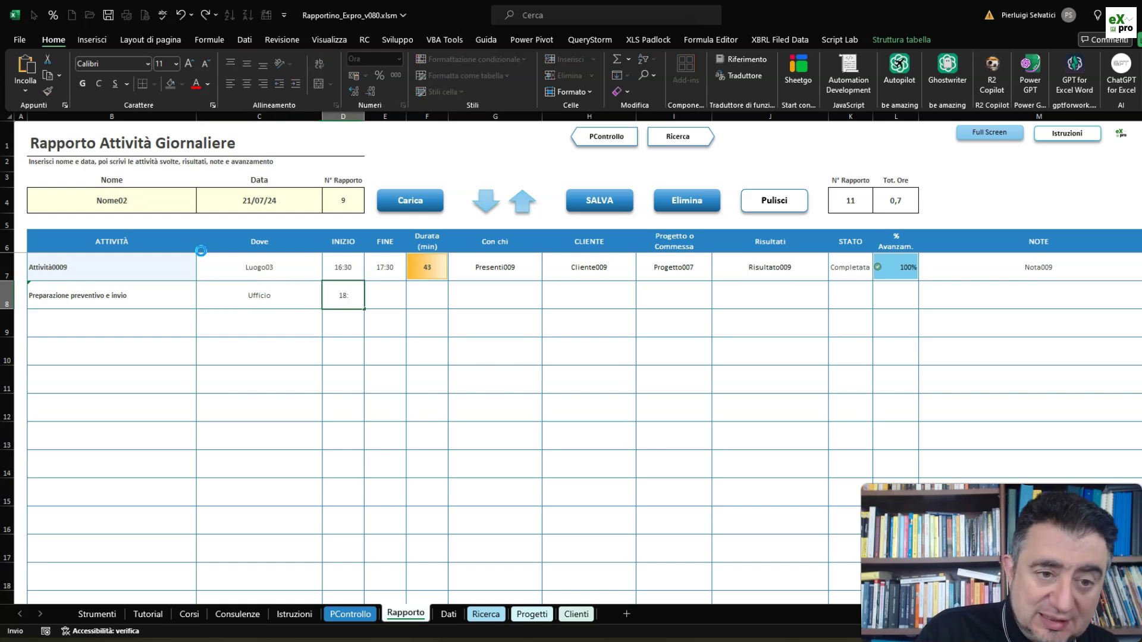
{"action": "key", "text": "Tab"}
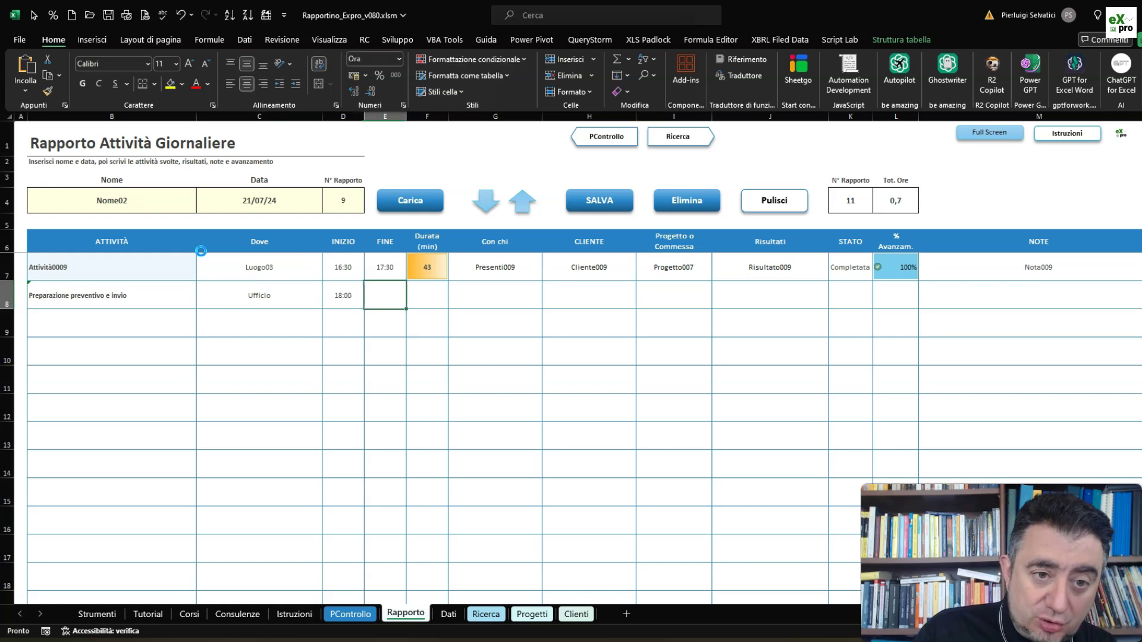
{"action": "type", "text": "18:20"}
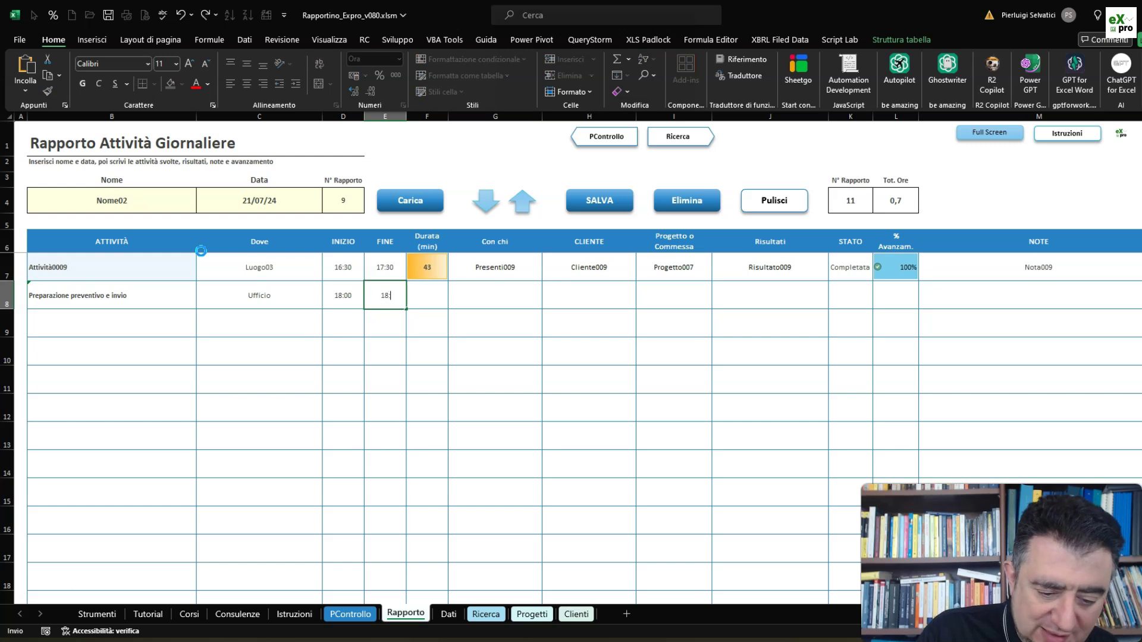
{"action": "key", "text": "Tab"}
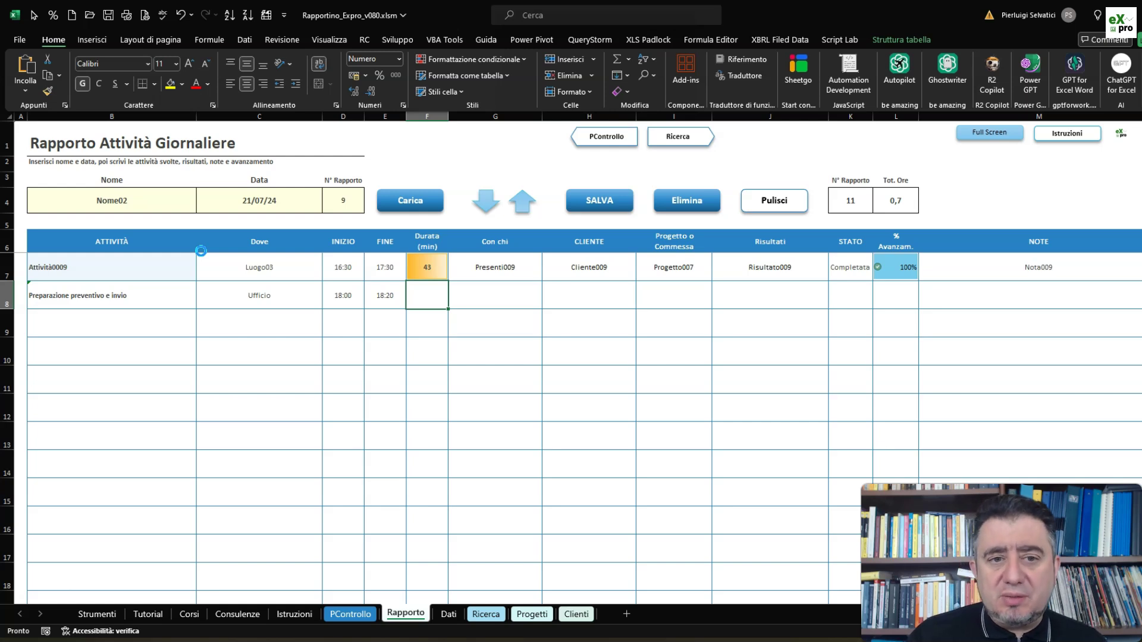
{"action": "type", "text": "20"}
{"action": "key", "text": "Tab"}
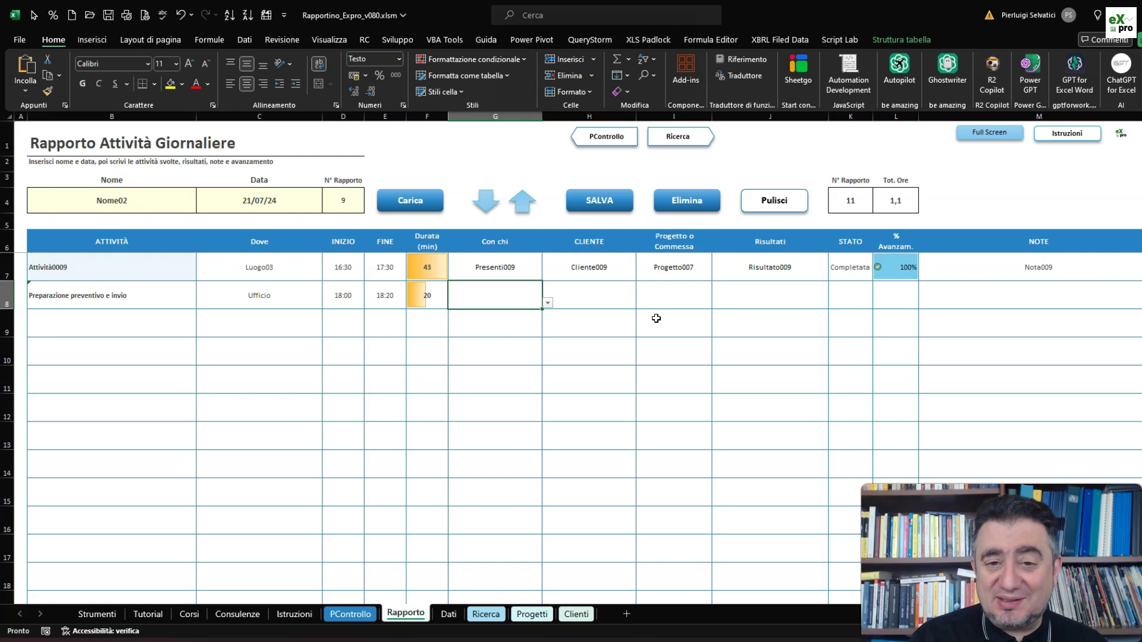
Step: Choose Cliente004 from the client dropdown for the row 8 activity
{"action": "key", "text": "Tab"}
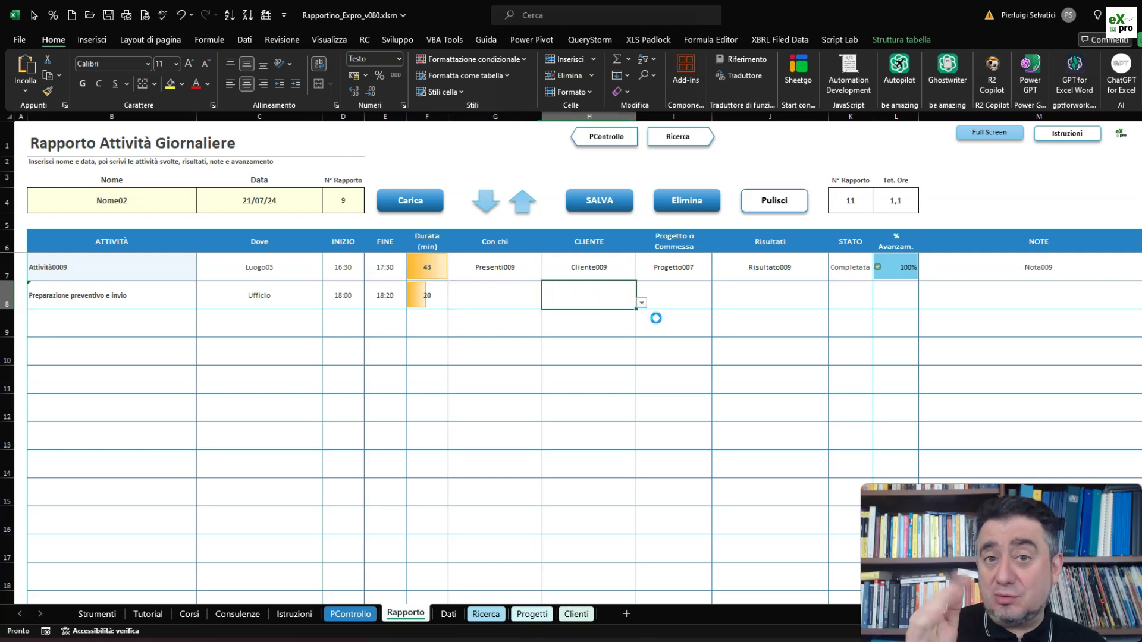
{"action": "key", "text": "alt+Down"}
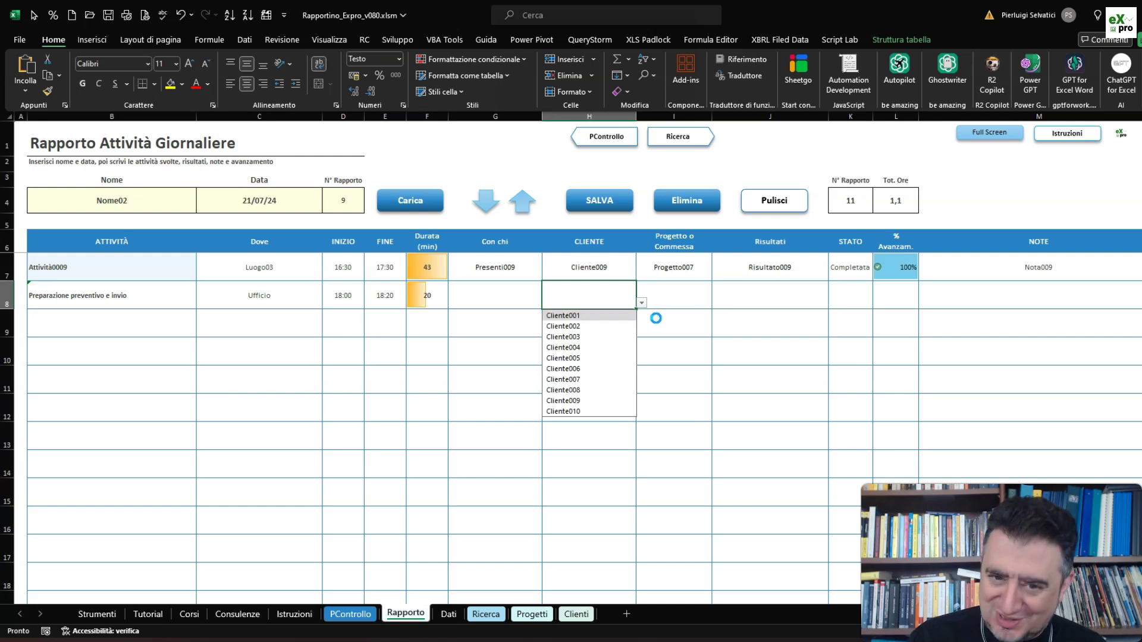
{"action": "key", "text": "Down"}
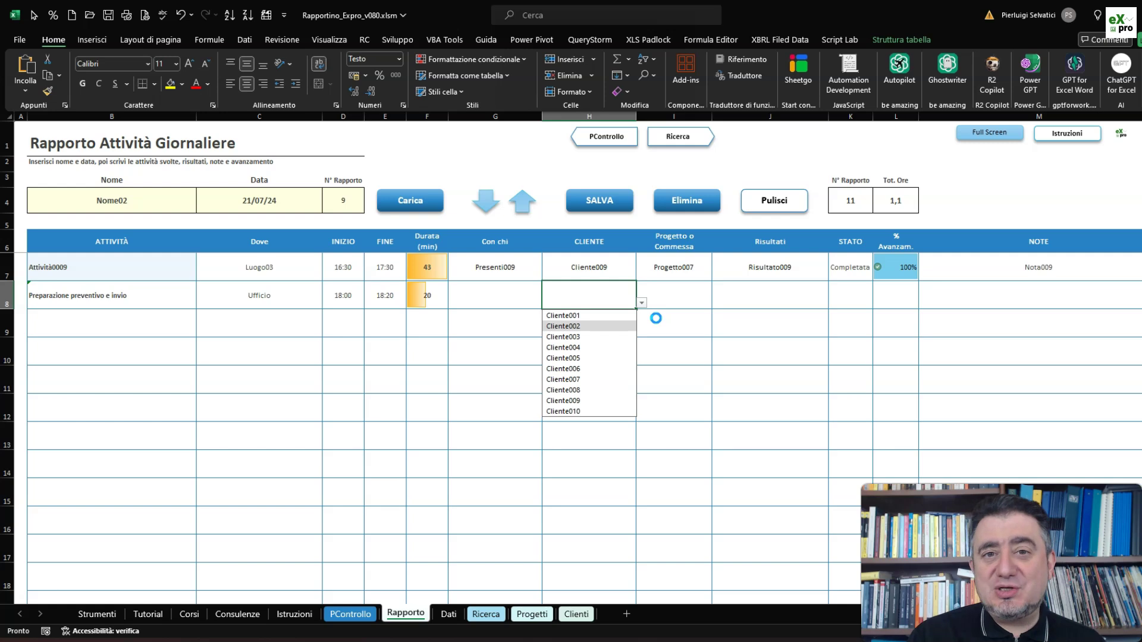
{"action": "key", "text": "Down"}
{"action": "key", "text": "Down"}
{"action": "key", "text": "Return"}
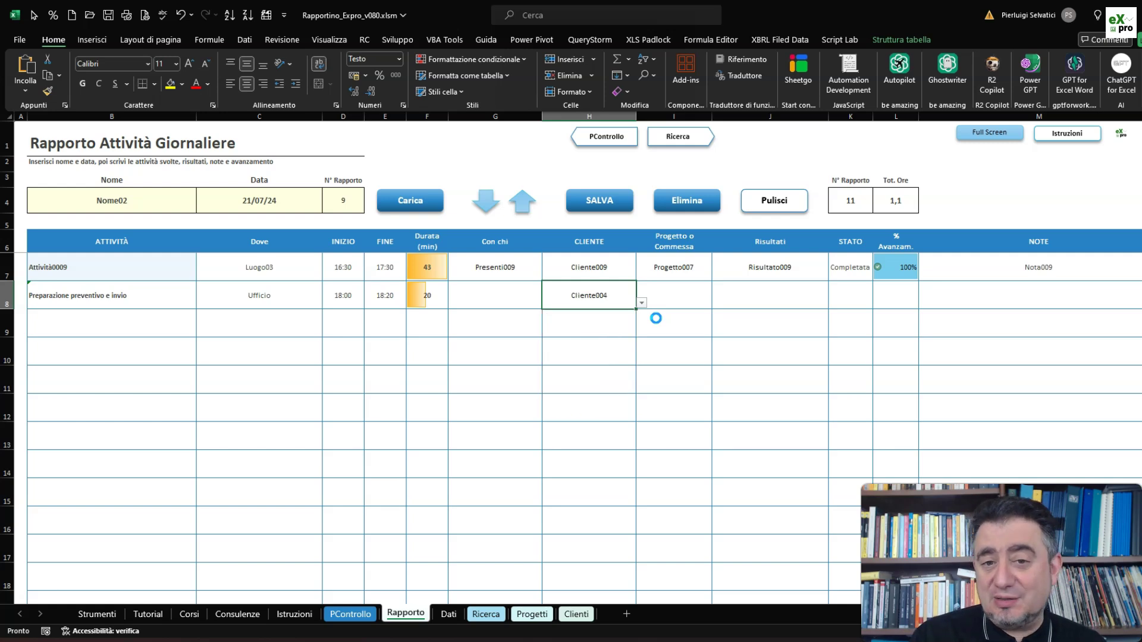
Step: Enter 'Nuovo progetto' as the row 8 activity's project
{"action": "key", "text": "Tab"}
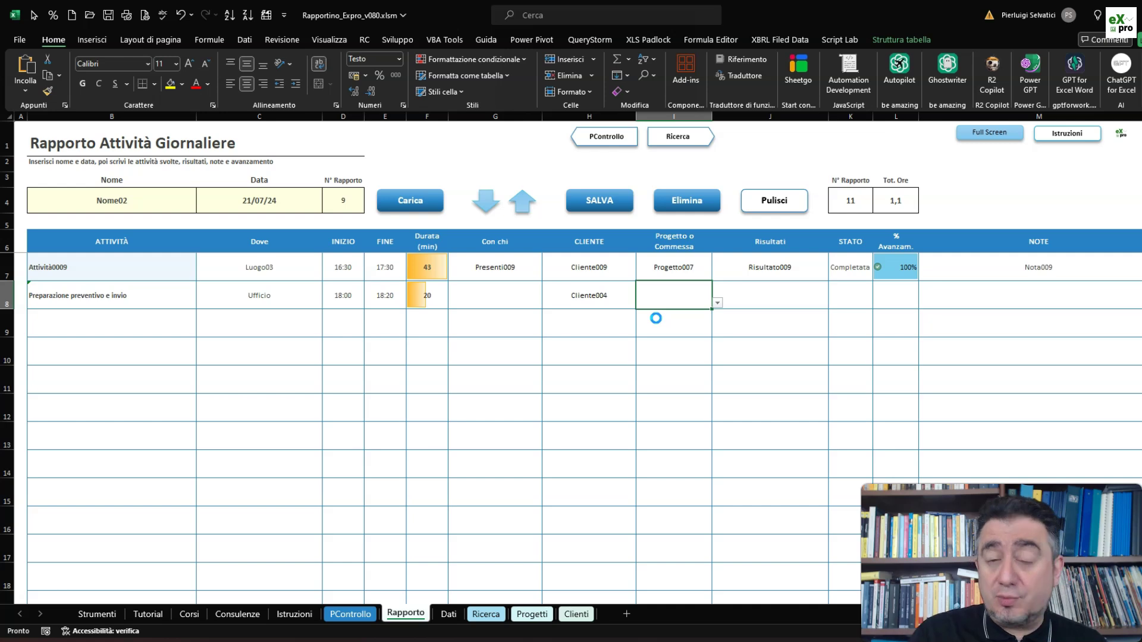
{"action": "type", "text": "N"}
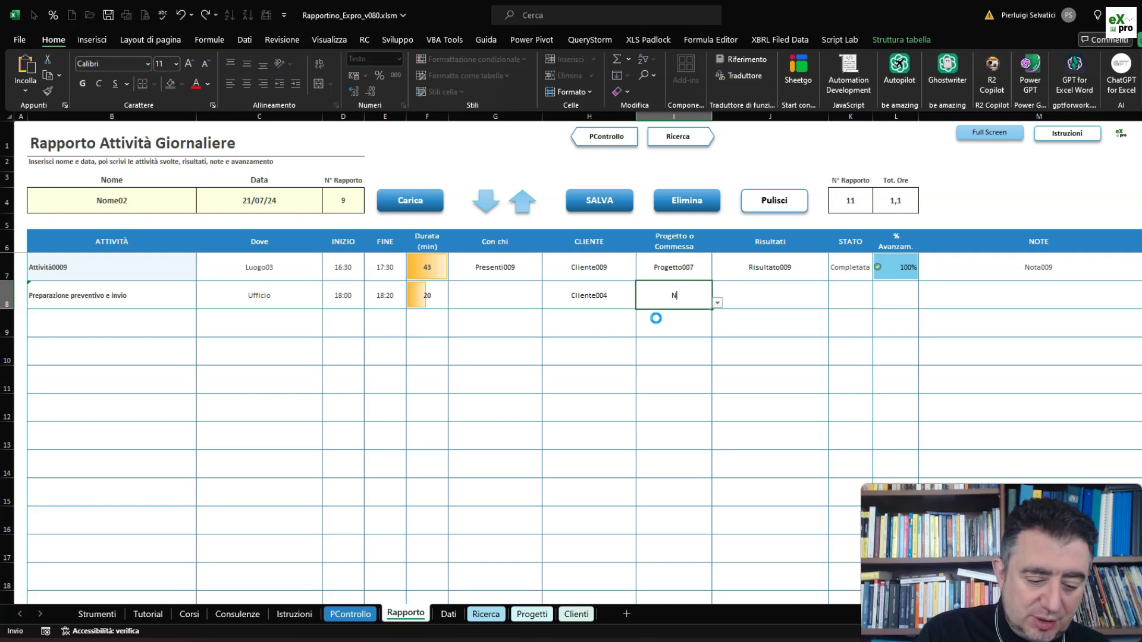
{"action": "type", "text": "uovo progetto"}
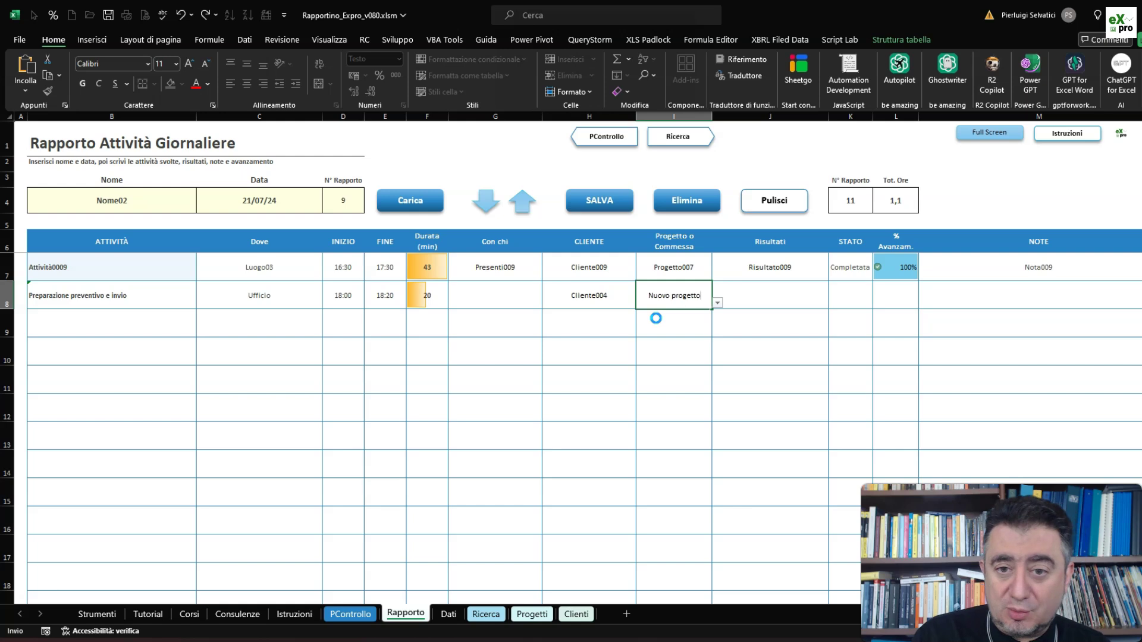
{"action": "key", "text": "Tab"}
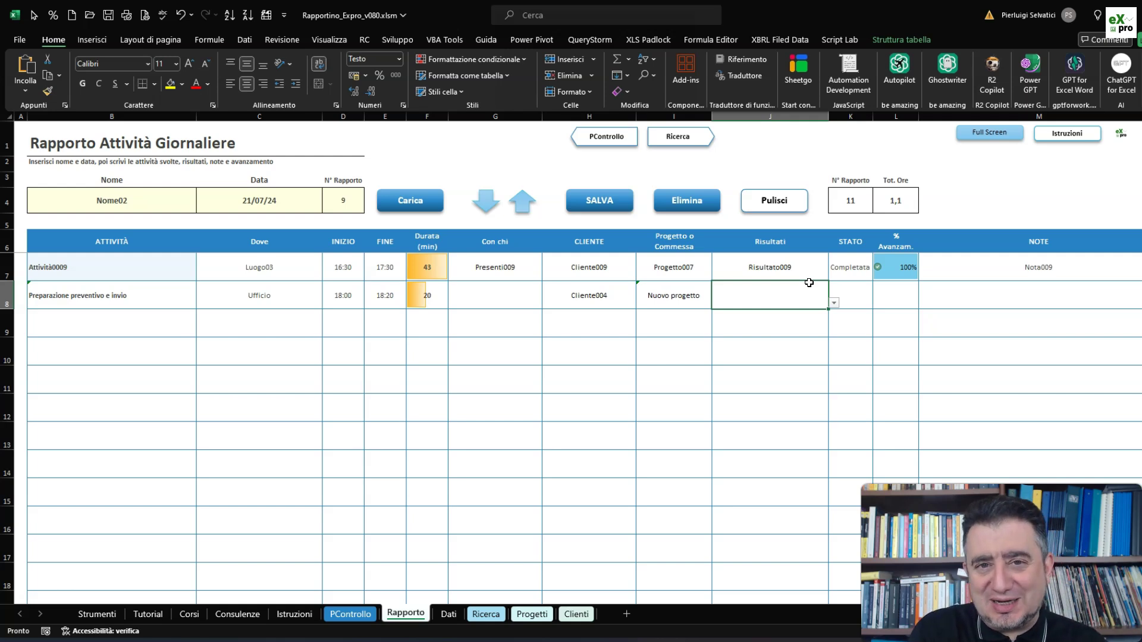
Step: Set the row 8 activity's state to Completata from the dropdown
{"action": "key", "text": "Tab"}
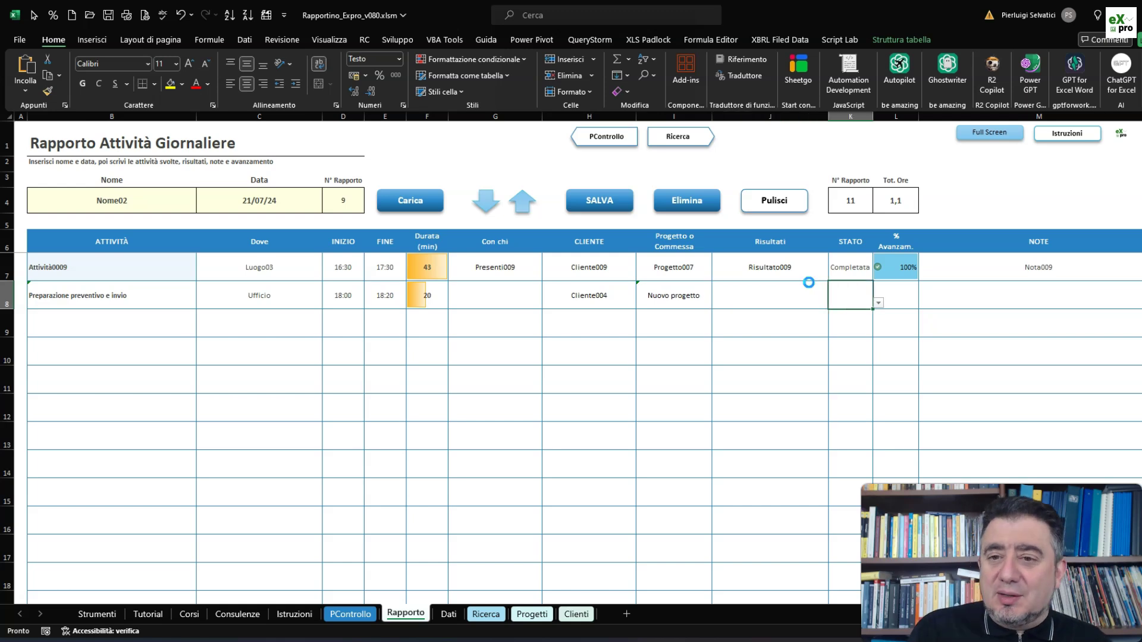
{"action": "key", "text": "alt+Down"}
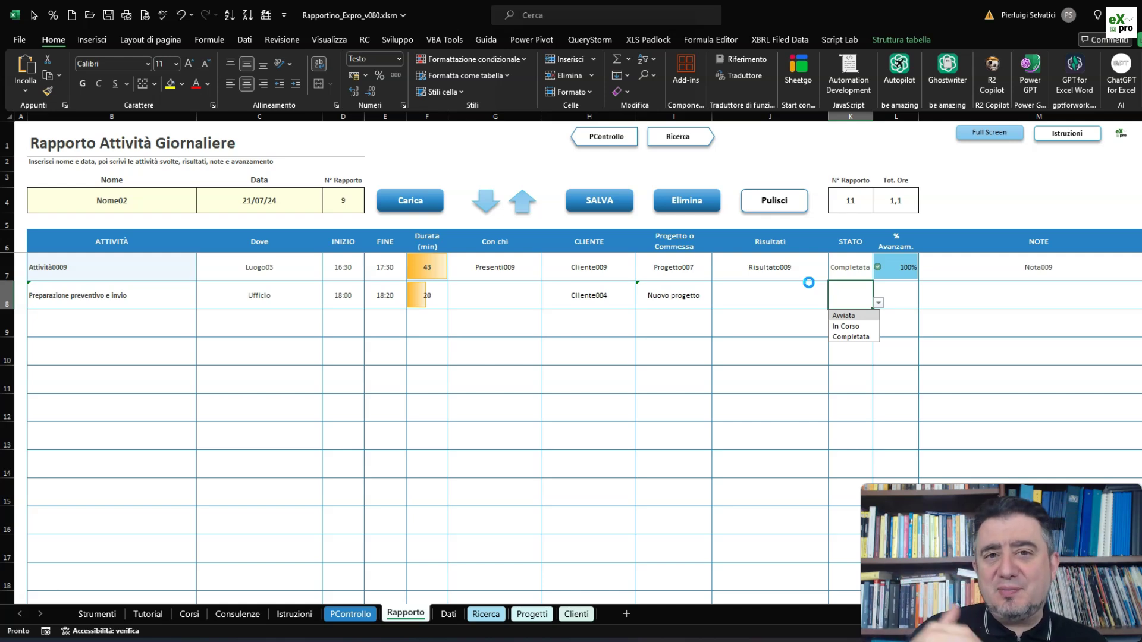
{"action": "key", "text": "Down"}
{"action": "key", "text": "Down"}
{"action": "key", "text": "Return"}
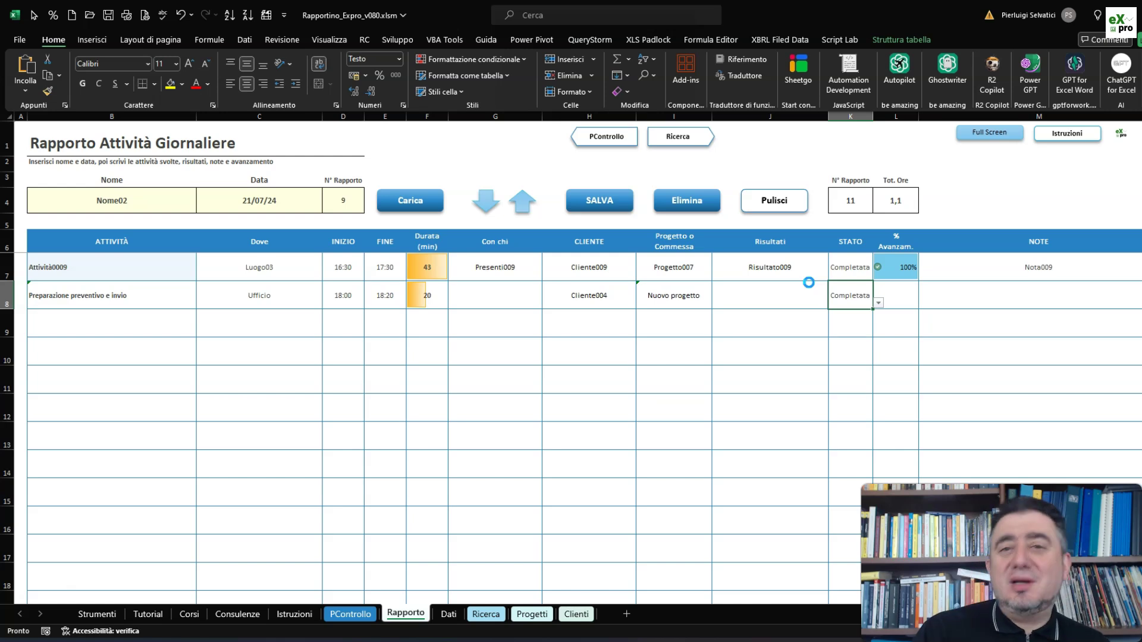
Step: Add the note 'preventivo in scadenza il 30 luglio' to row 8
{"action": "key", "text": "Tab"}
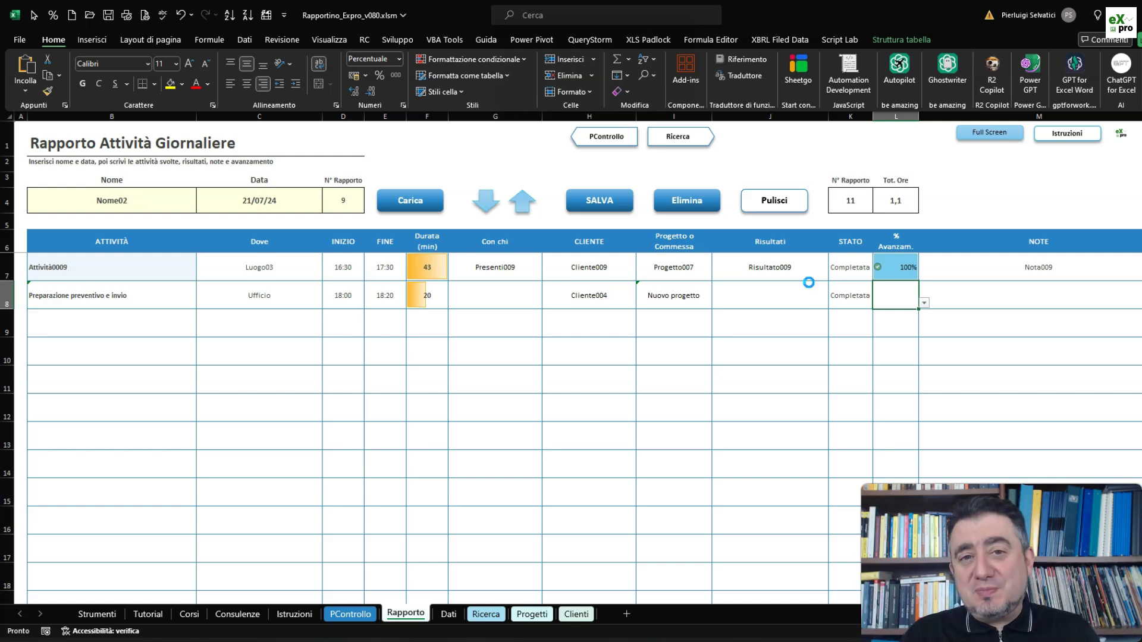
{"action": "key", "text": "Tab"}
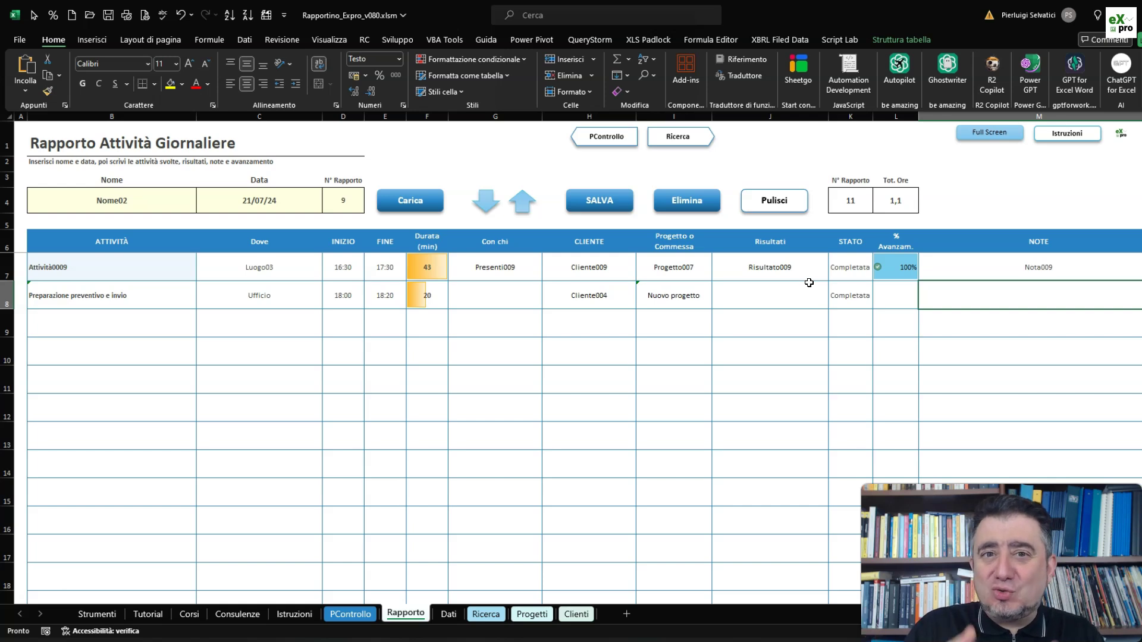
{"action": "type", "text": "preventivo"}
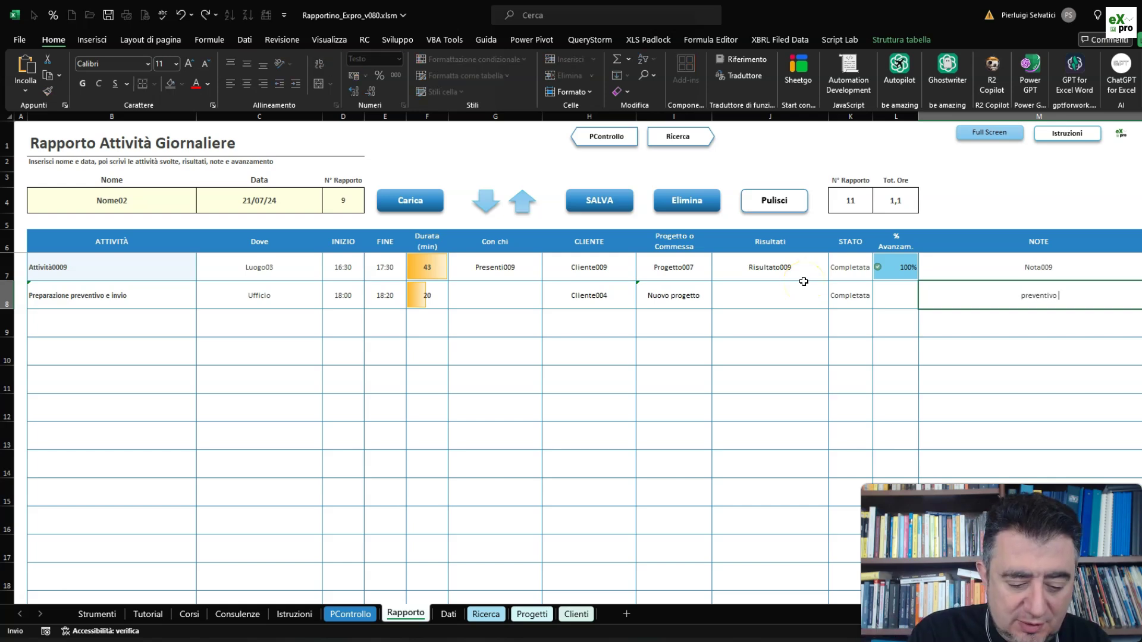
{"action": "type", "text": " 30 luglio"}
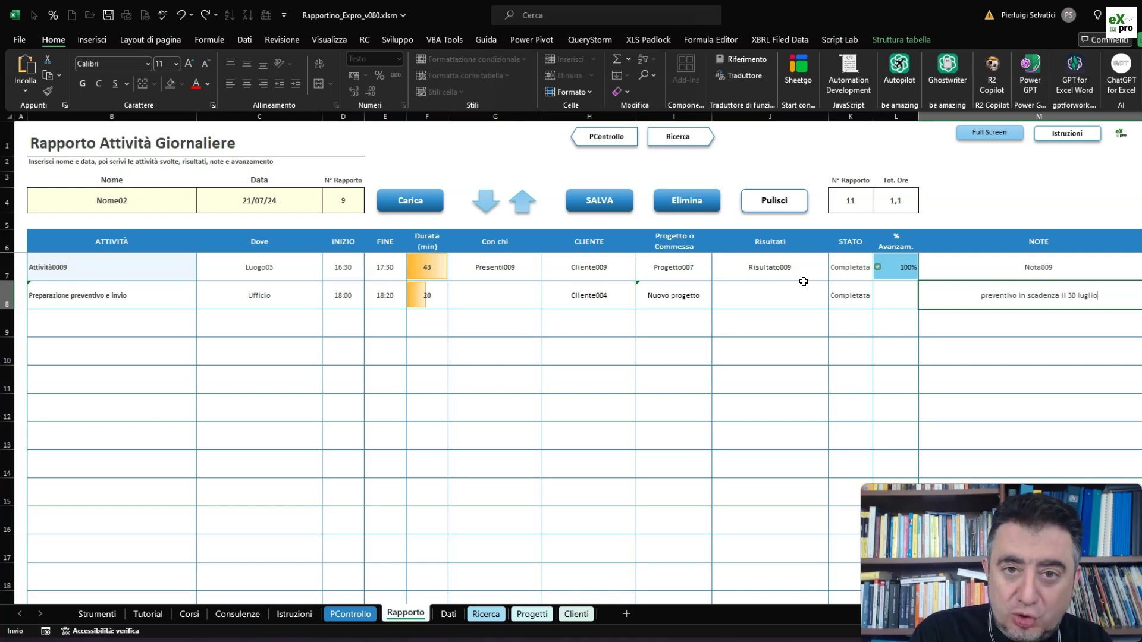
{"action": "key", "text": "Return"}
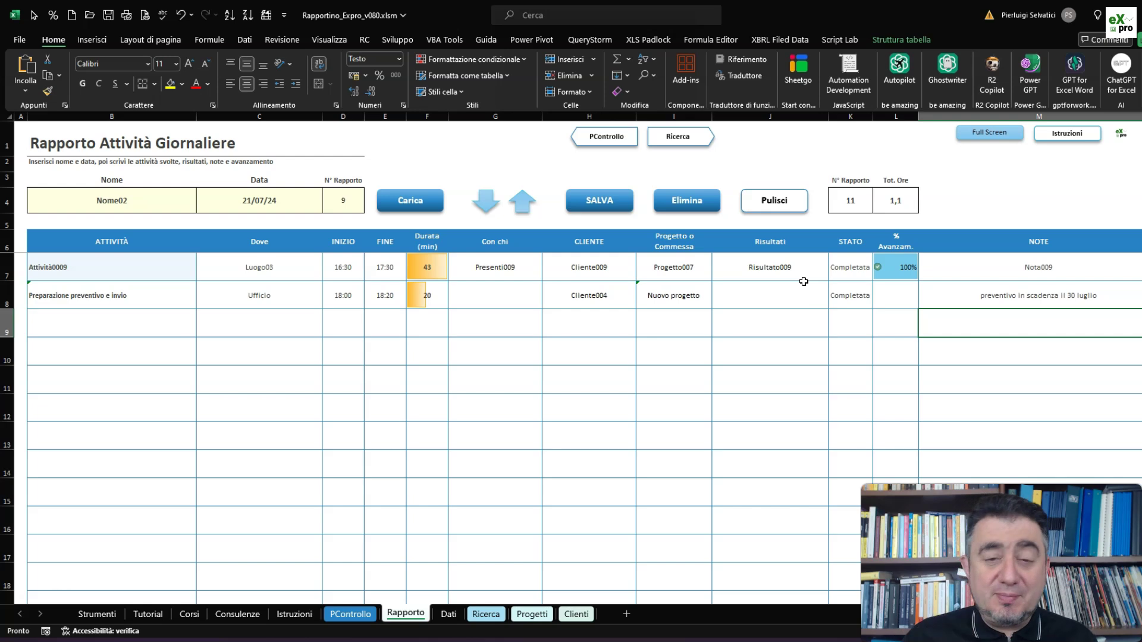
{"action": "left_click", "coordinate": [399, 352]}
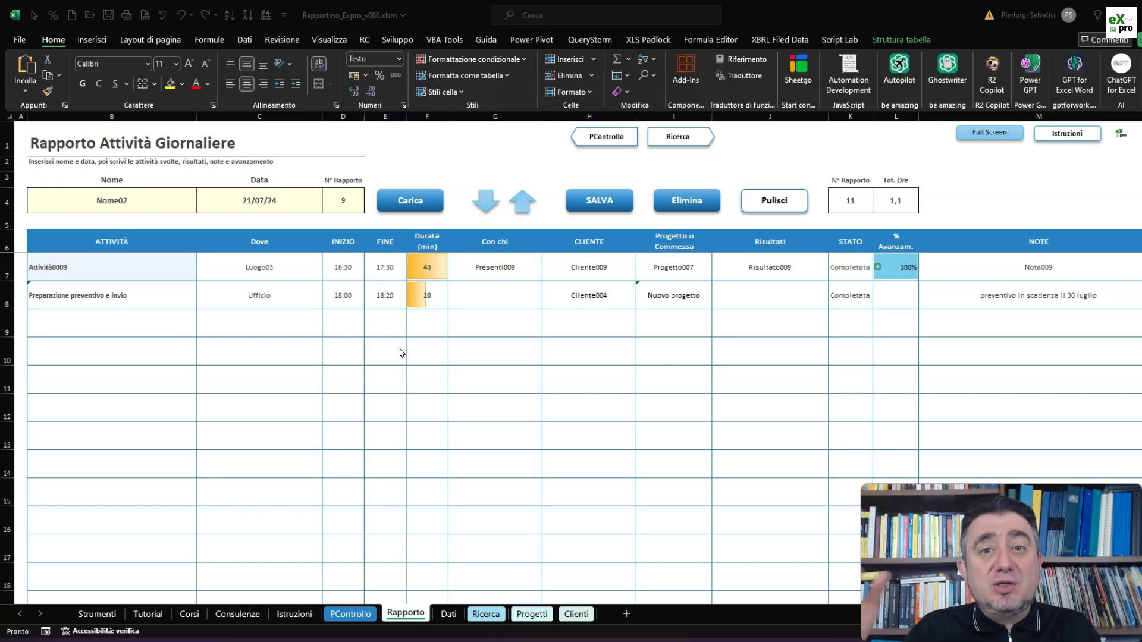
Step: Save report 9 with its new row, bringing up the update-existing-report prompt
{"action": "left_click", "coordinate": [397, 352]}
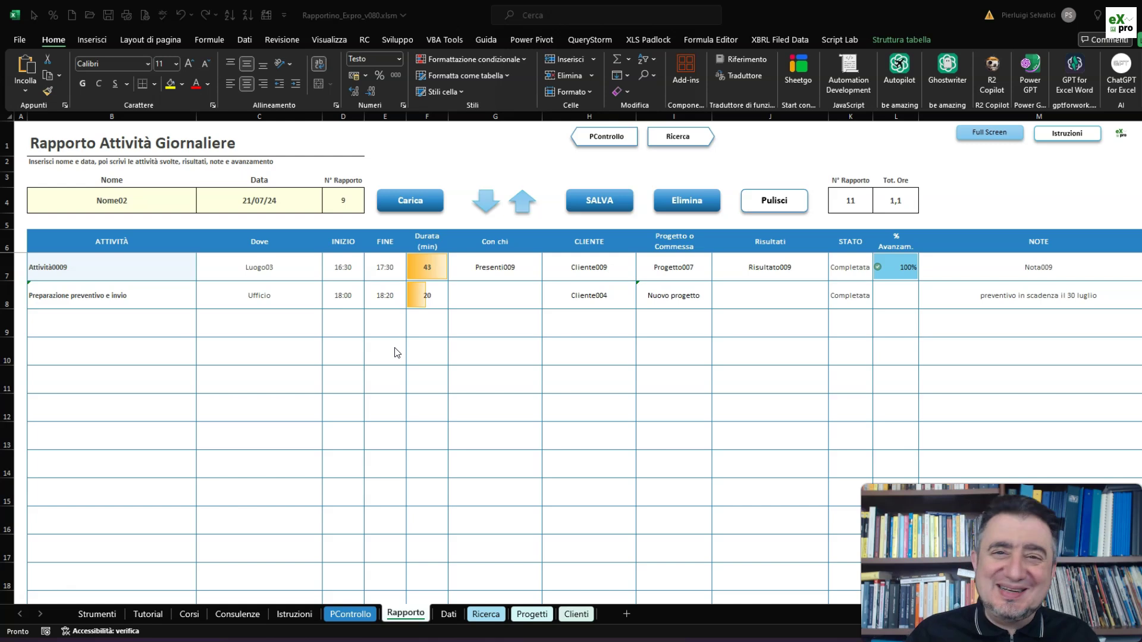
{"action": "left_click", "coordinate": [601, 200]}
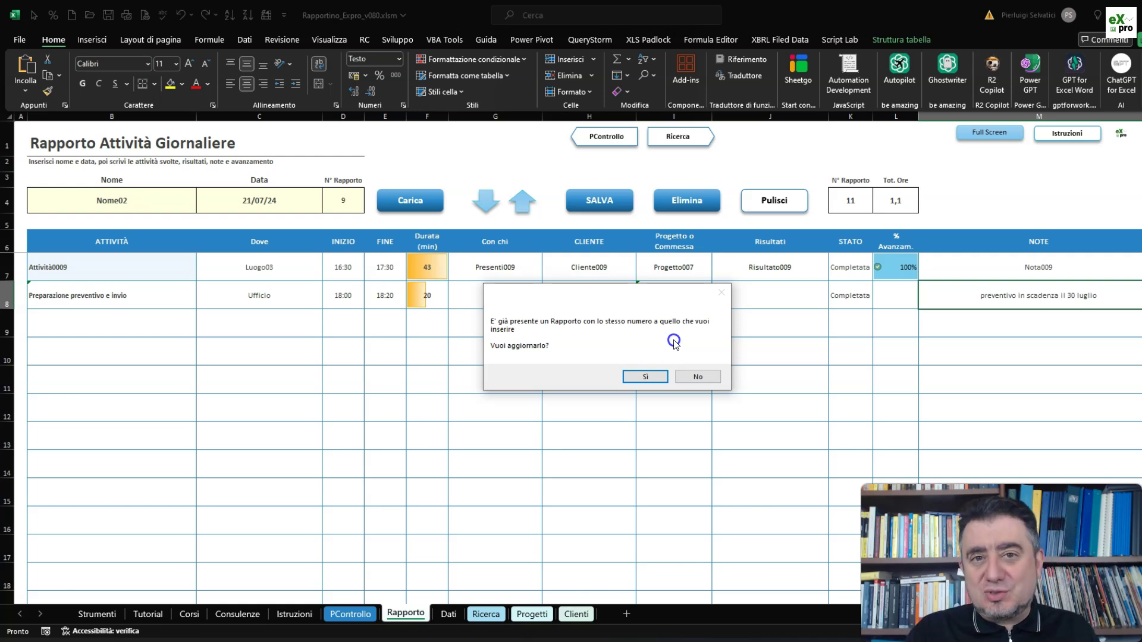
Step: Confirm updating report 9 with Sì and dismiss the RAPPORTO INSERITO message
{"action": "left_click", "coordinate": [648, 373]}
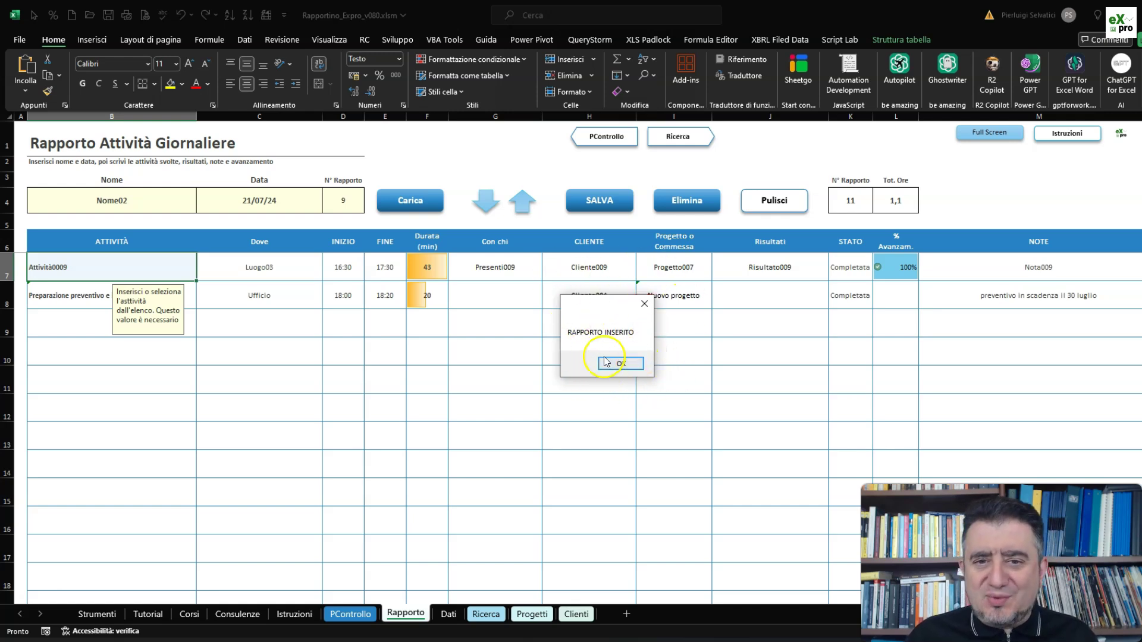
{"action": "left_click", "coordinate": [639, 363]}
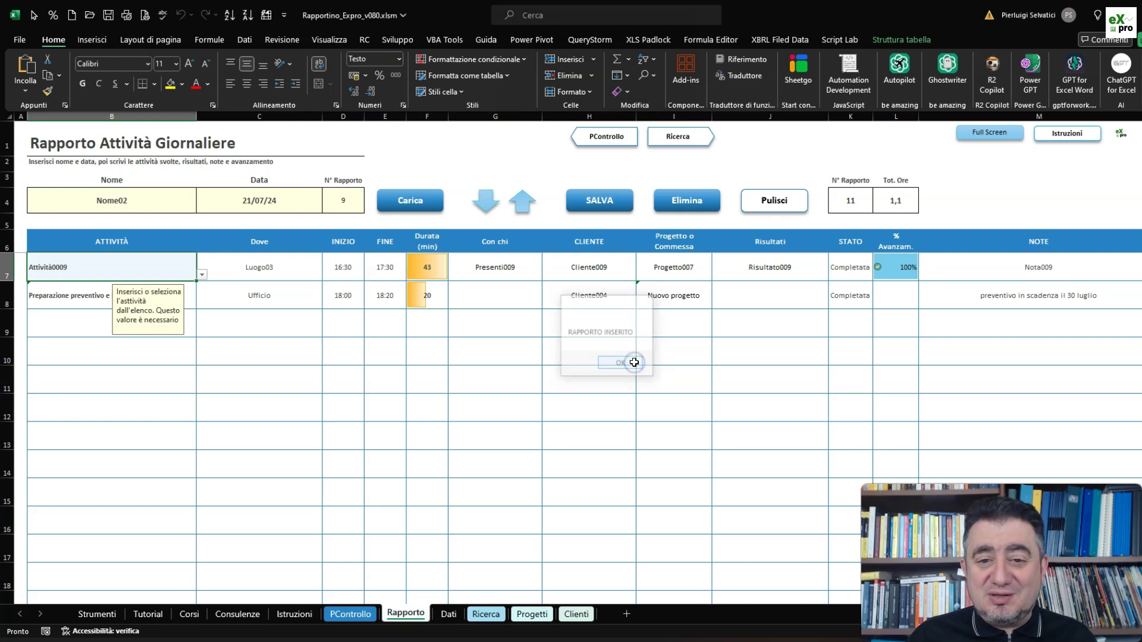
{"action": "left_click", "coordinate": [766, 202]}
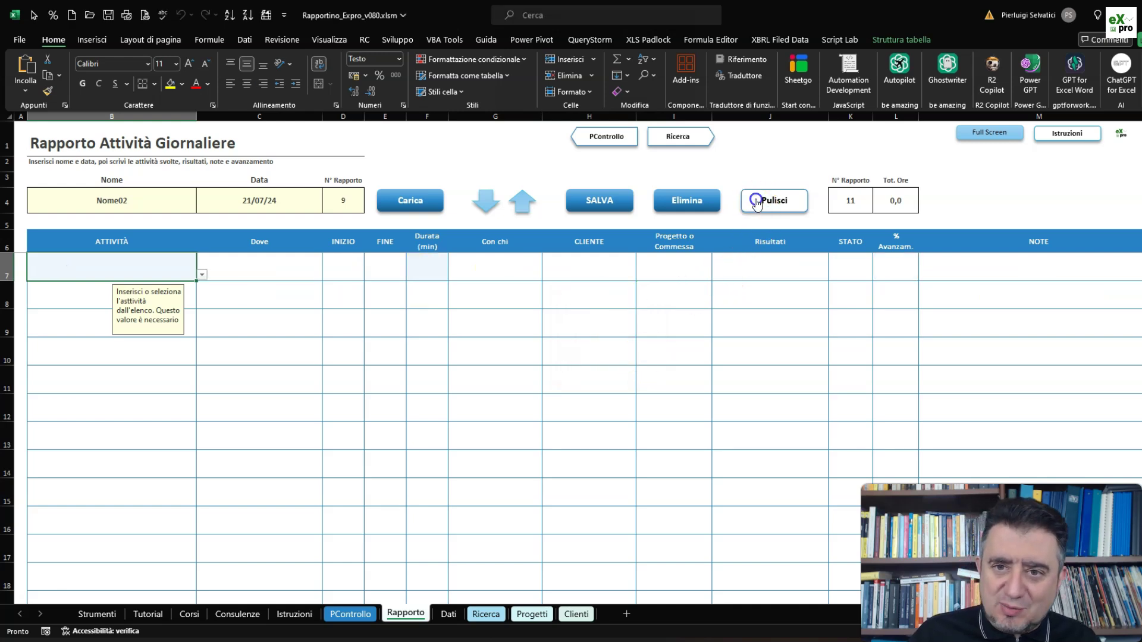
{"action": "left_click", "coordinate": [408, 202]}
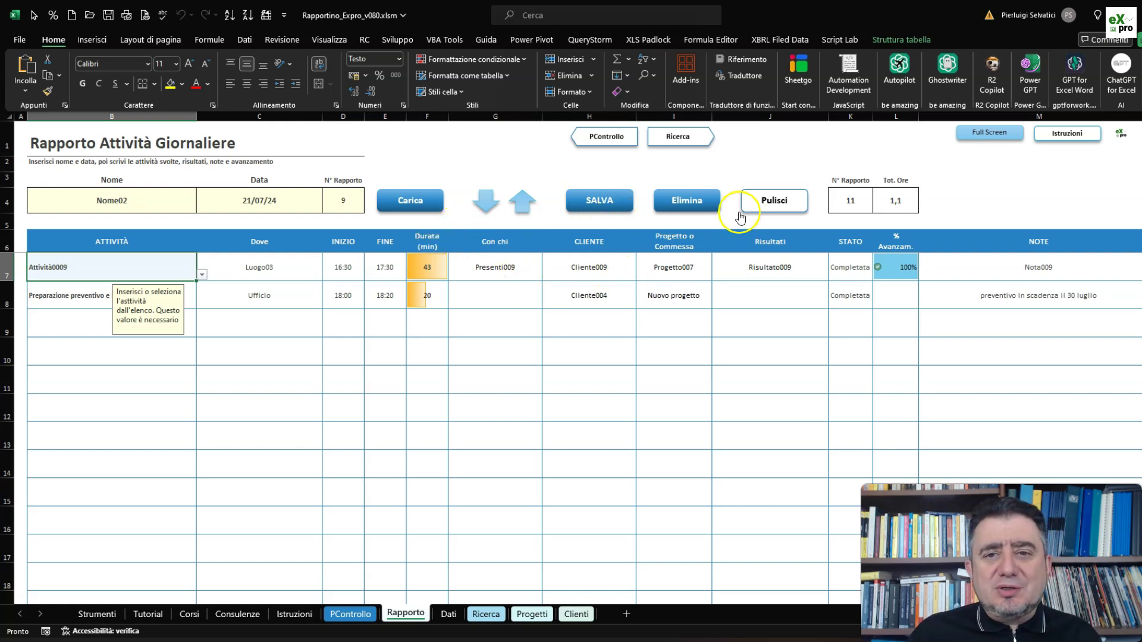
{"action": "left_click", "coordinate": [683, 204]}
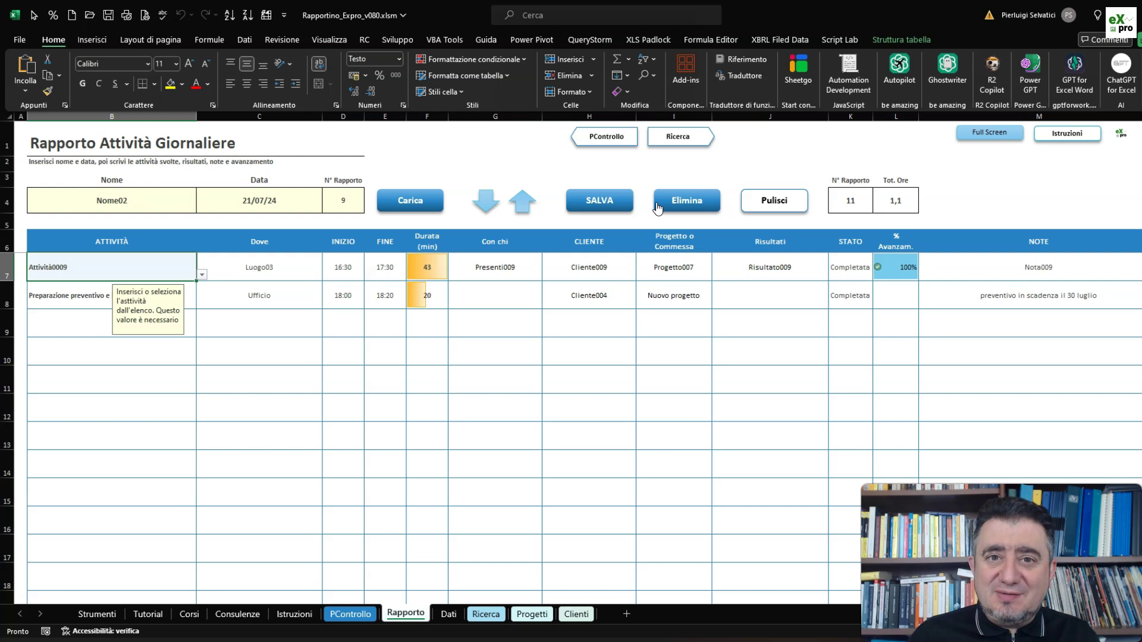
{"action": "left_click", "coordinate": [662, 203]}
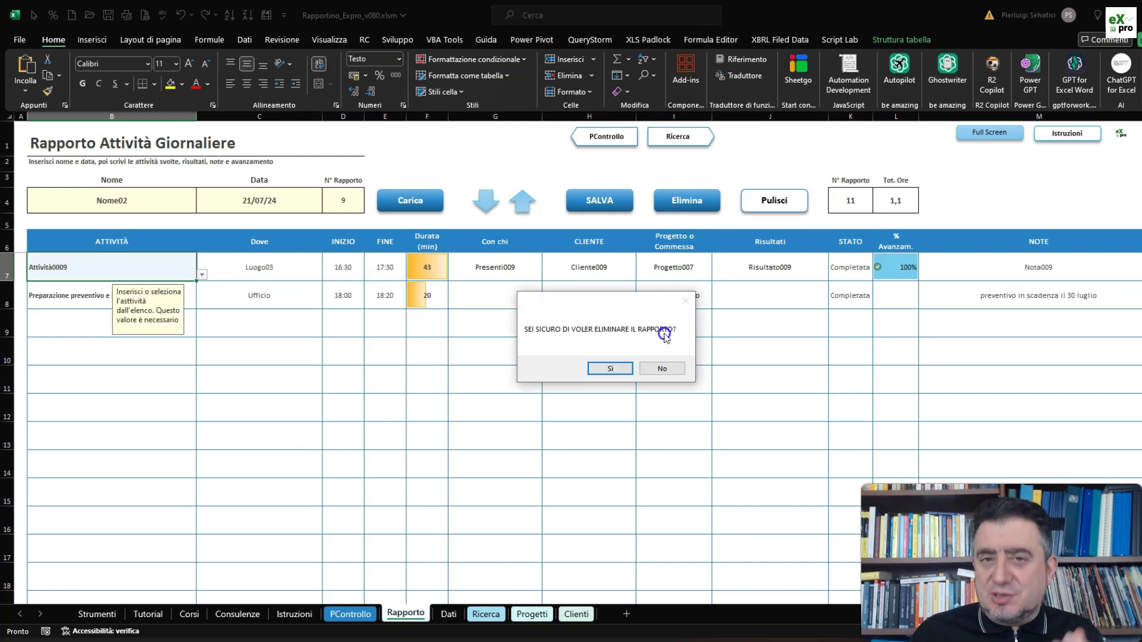
{"action": "left_click", "coordinate": [668, 368]}
{"action": "left_click", "coordinate": [782, 205]}
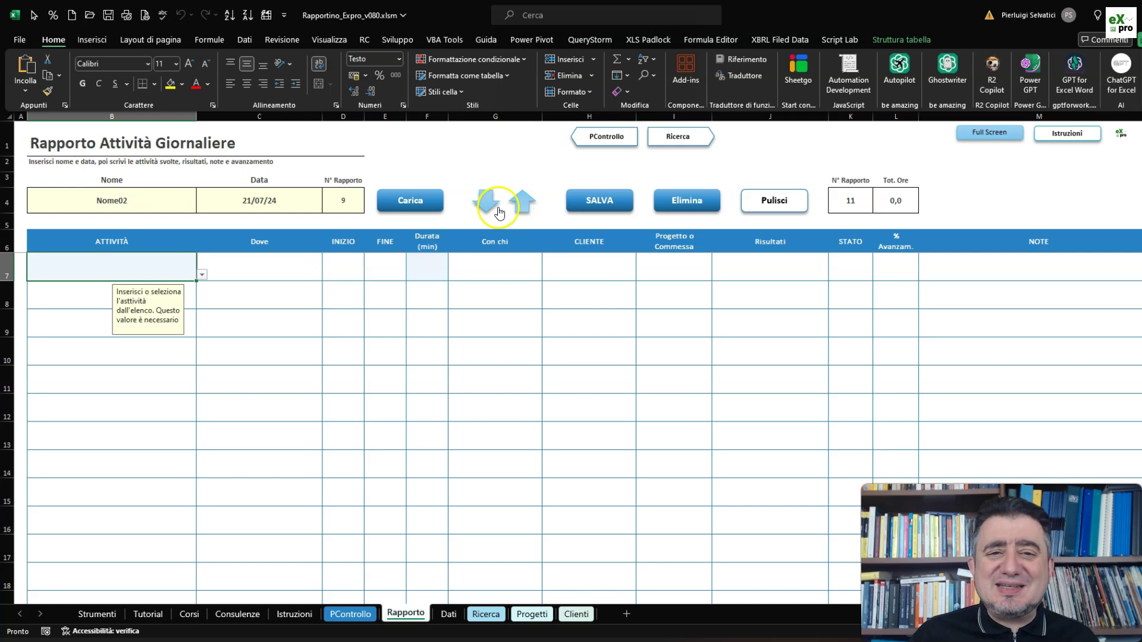
{"action": "left_click", "coordinate": [407, 198]}
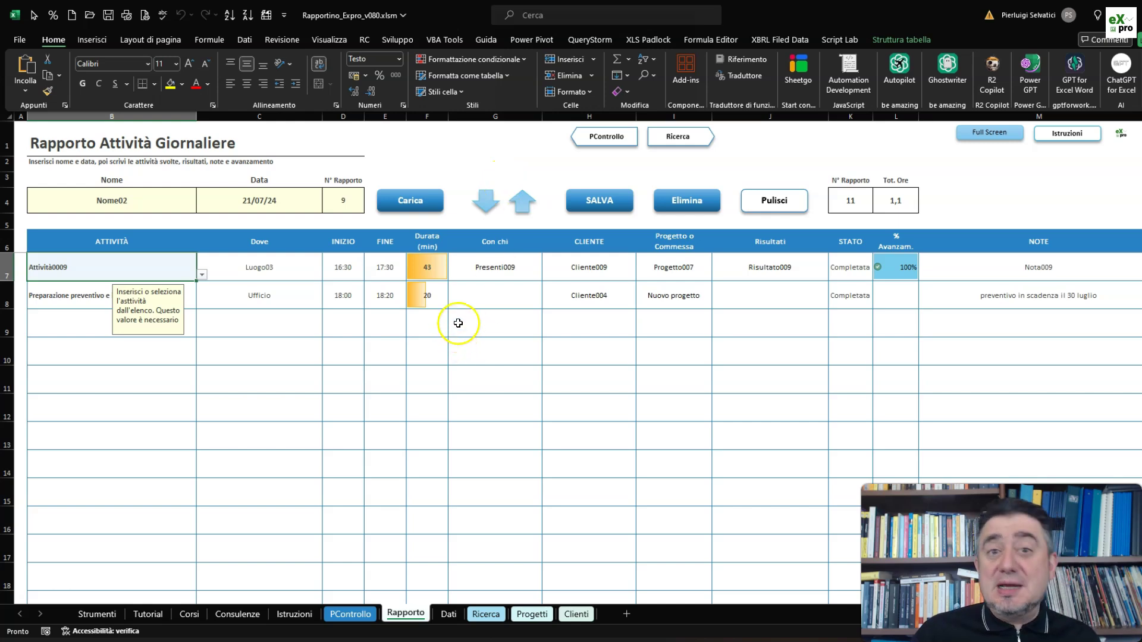
{"action": "left_click", "coordinate": [485, 198]}
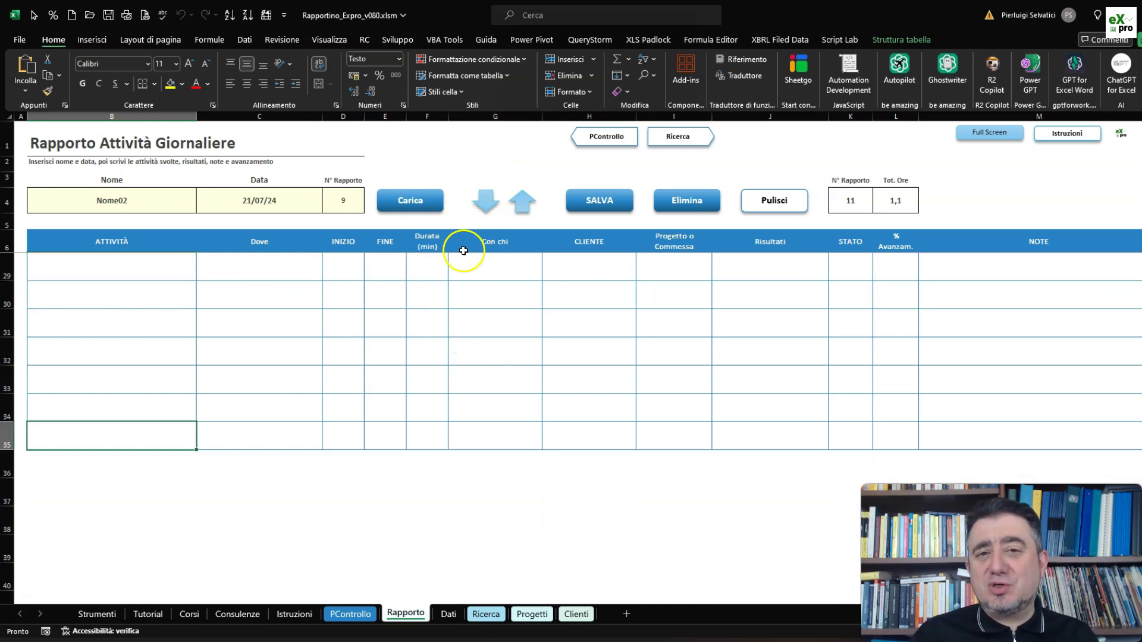
{"action": "left_click", "coordinate": [519, 196]}
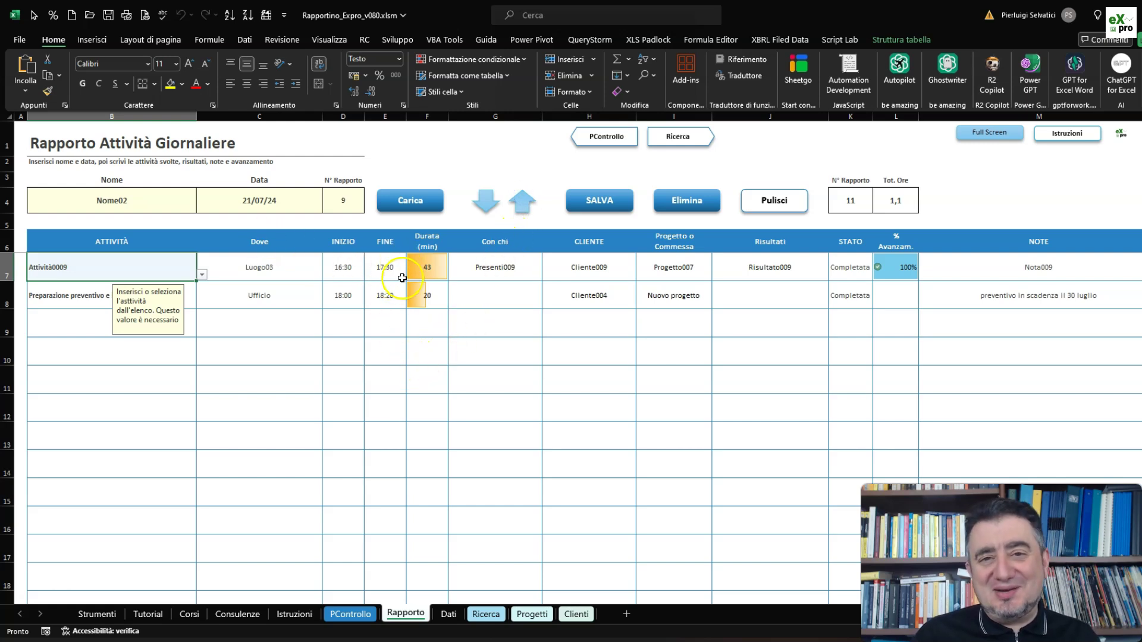
{"action": "left_click", "coordinate": [971, 134]}
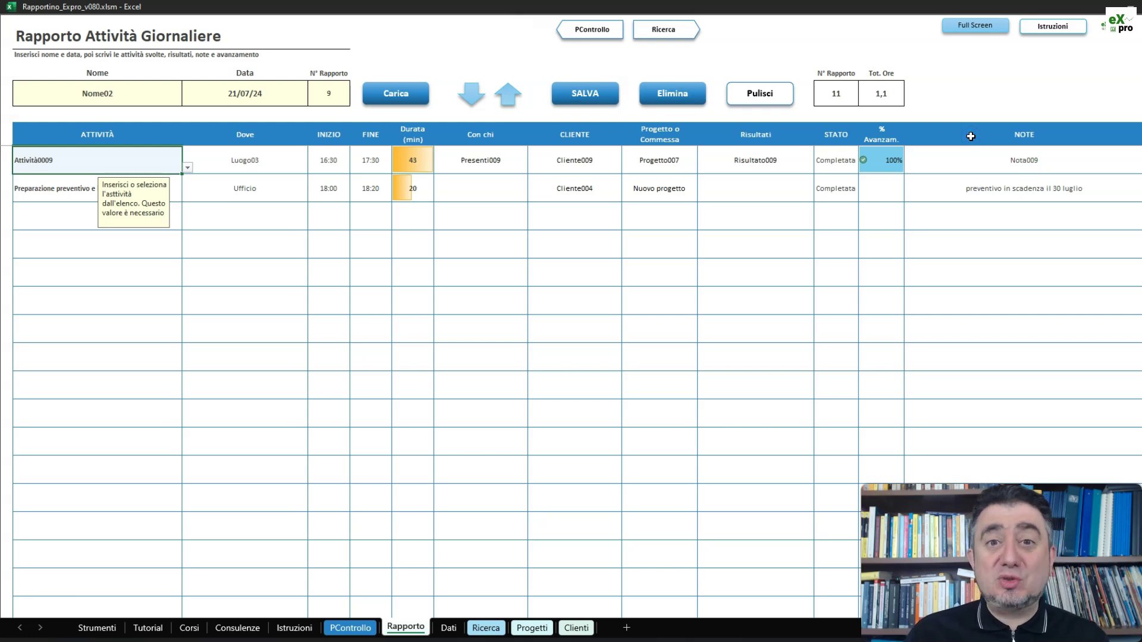
{"action": "left_click", "coordinate": [974, 27]}
{"action": "left_click", "coordinate": [969, 81]}
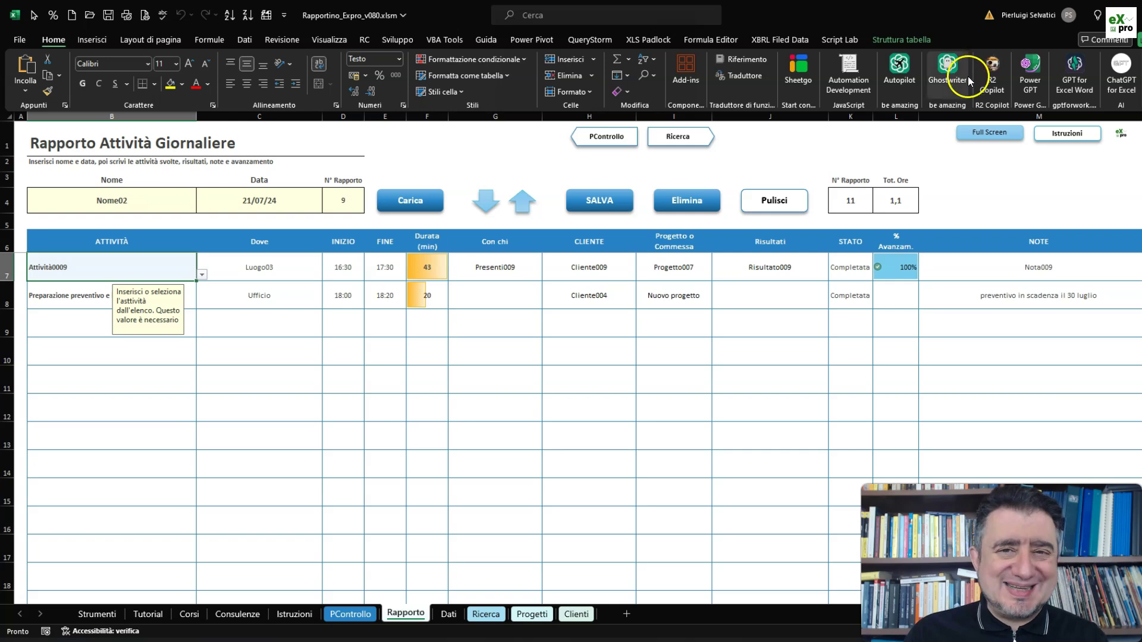
{"action": "left_click", "coordinate": [863, 205]}
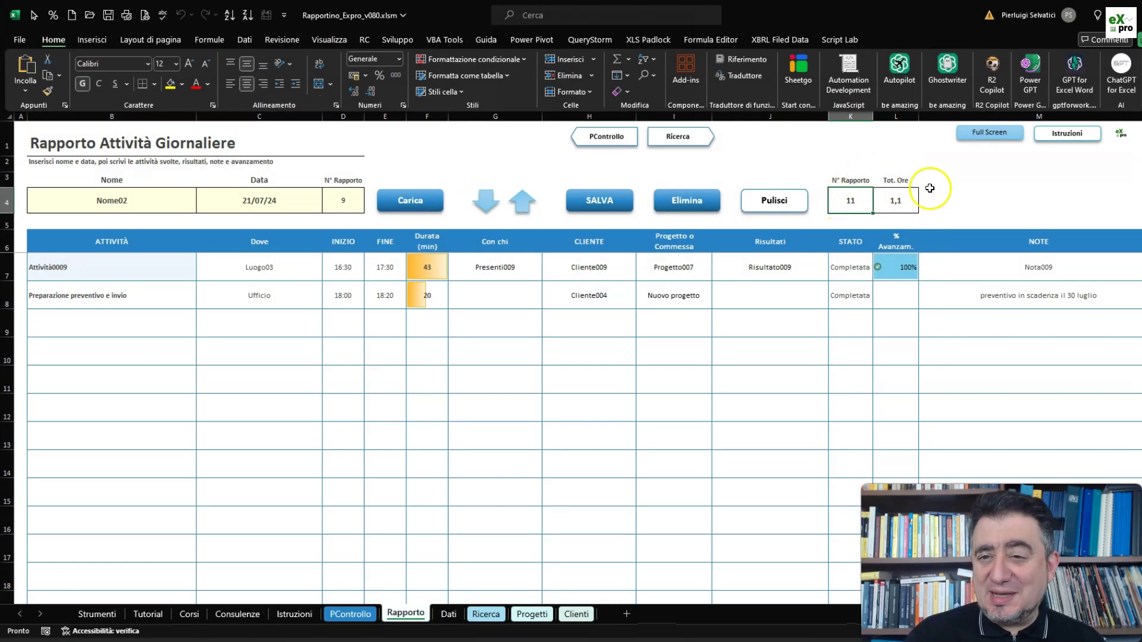
Step: Inspect the total hours cell, report number field and report counter showing 11
{"action": "left_click", "coordinate": [904, 200]}
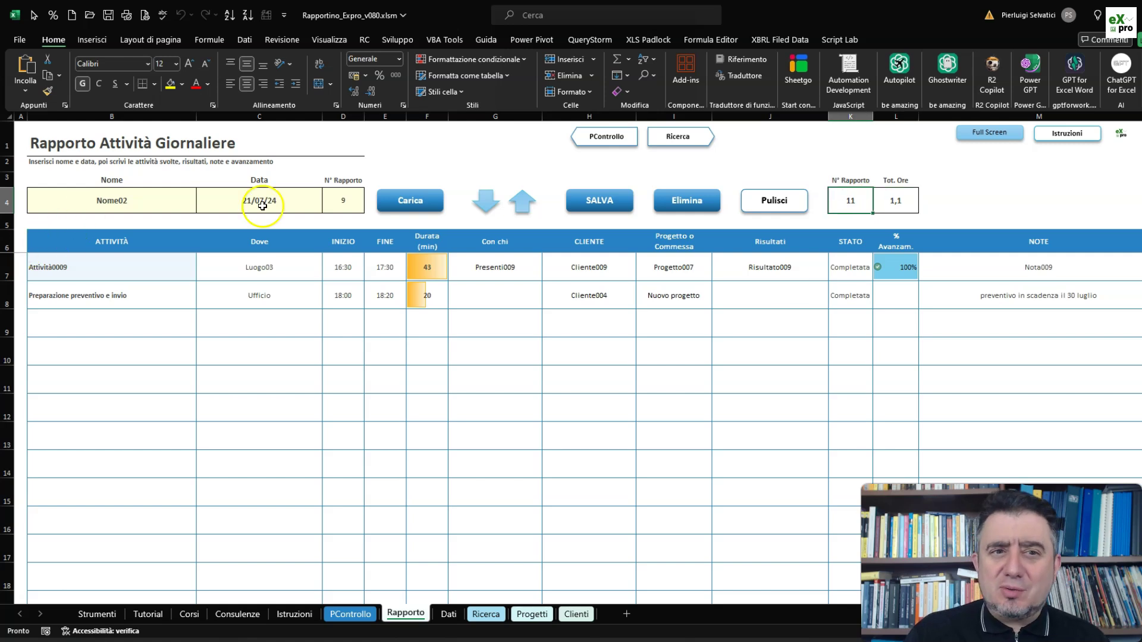
{"action": "left_click", "coordinate": [336, 200]}
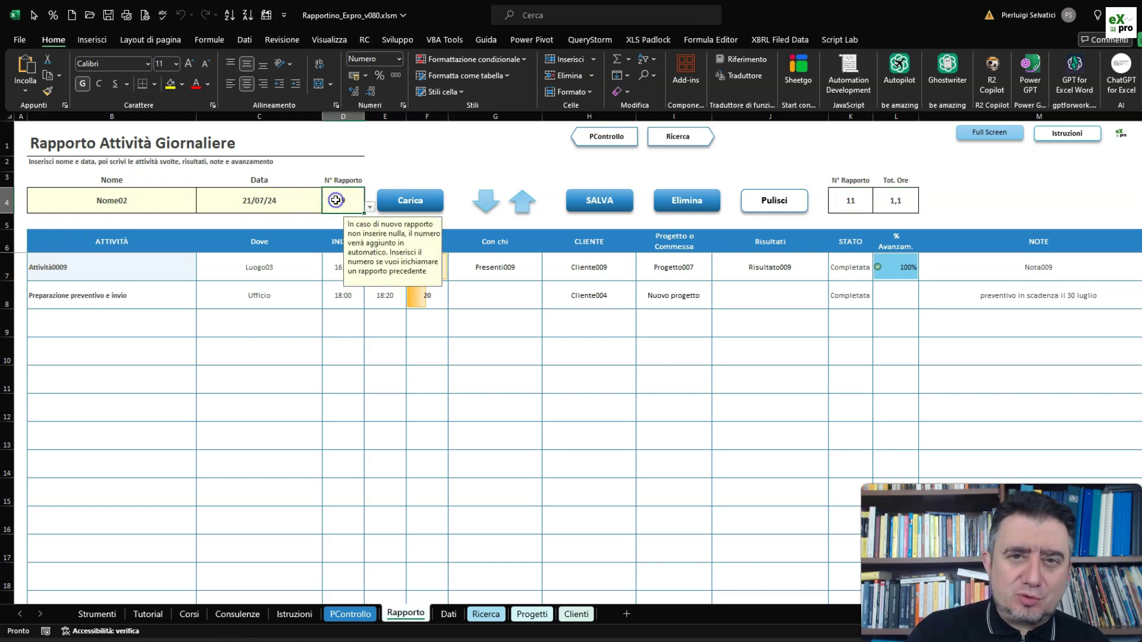
{"action": "left_click", "coordinate": [850, 207]}
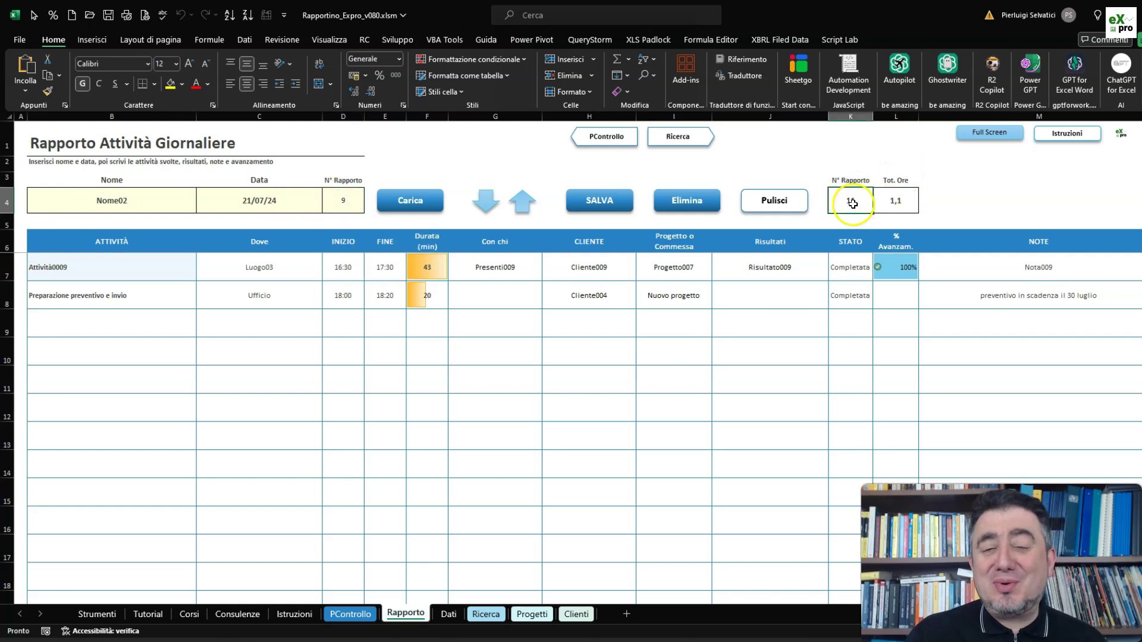
{"action": "left_click", "coordinate": [893, 200]}
{"action": "left_click", "coordinate": [859, 205]}
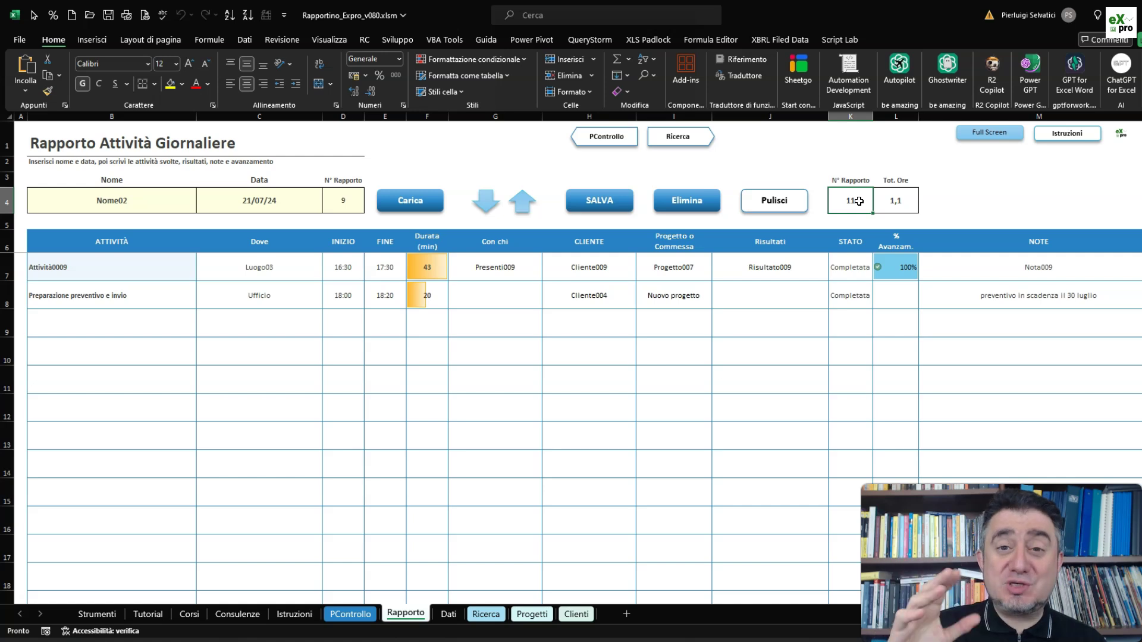
Step: Save a new report dated 25/07/24 as report 12, then load report 11
{"action": "left_click", "coordinate": [397, 201]}
{"action": "type", "text": "2"}
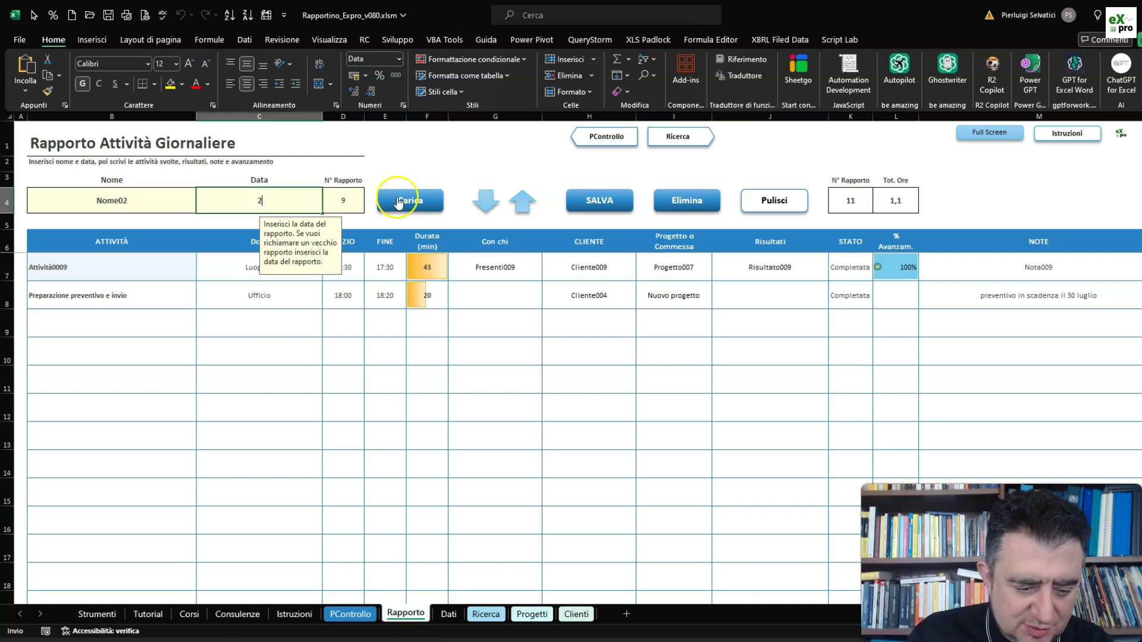
{"action": "type", "text": "5/7/24"}
{"action": "key", "text": "Return"}
{"action": "left_click", "coordinate": [590, 200]}
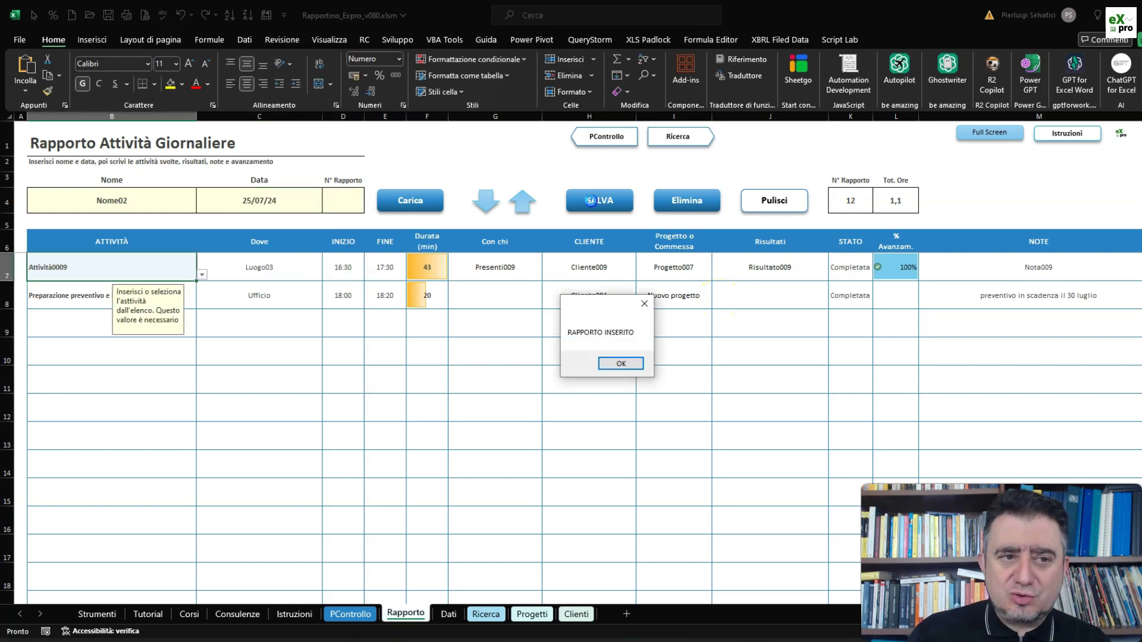
{"action": "left_click", "coordinate": [615, 372]}
{"action": "left_click", "coordinate": [617, 353]}
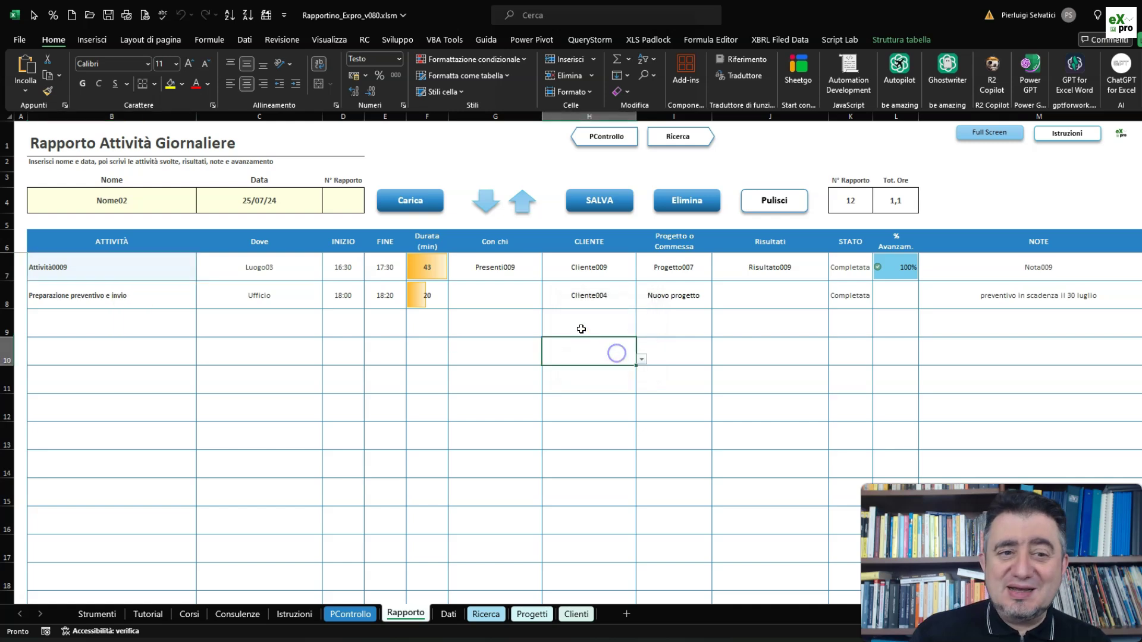
{"action": "left_click", "coordinate": [442, 203]}
Step: Clear the report number 11 from the form, then undo to restore it
{"action": "left_click", "coordinate": [349, 191]}
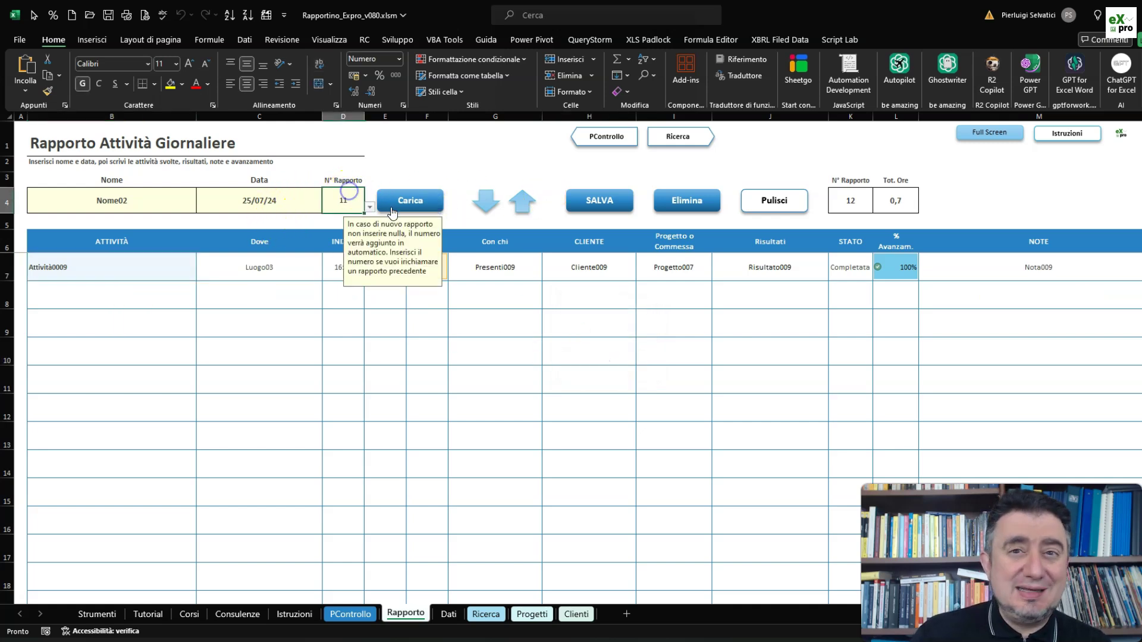
{"action": "key", "text": "Delete"}
{"action": "left_click", "coordinate": [344, 199]}
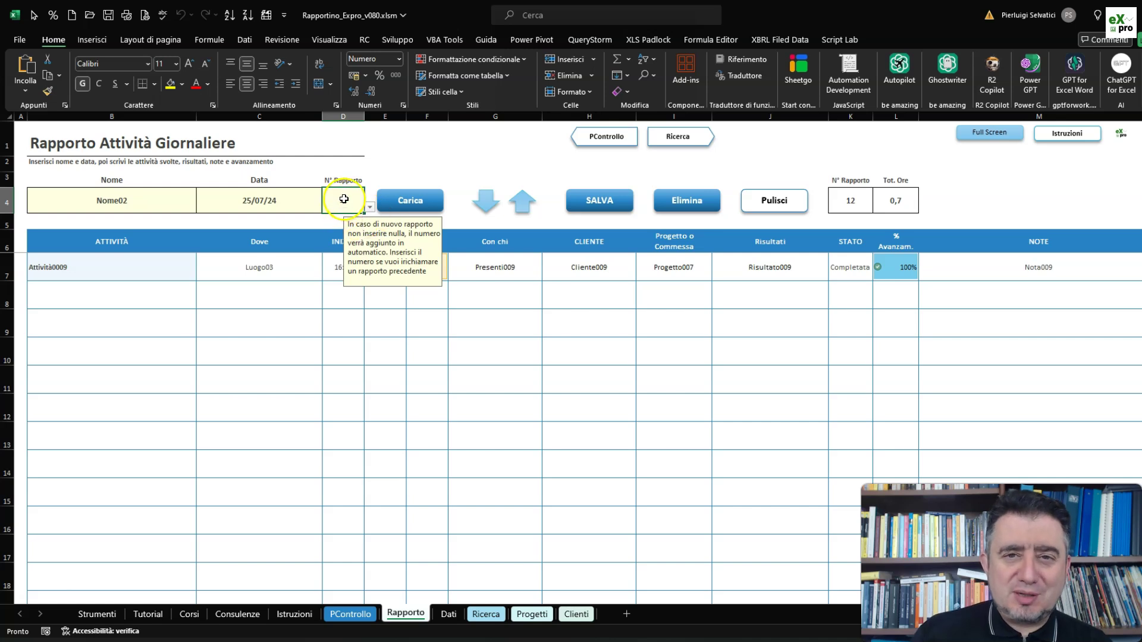
{"action": "key", "text": "ctrl+z"}
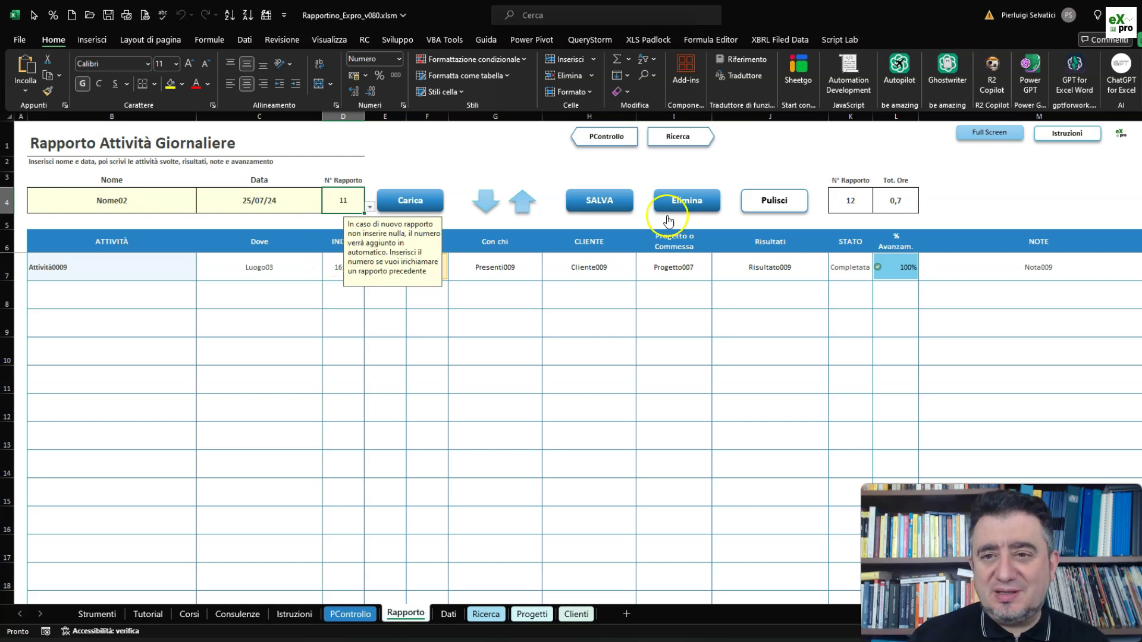
Step: Check the report counter (12) and total hours (0,7), then open the Ricerca sheet
{"action": "left_click", "coordinate": [847, 202]}
{"action": "left_click", "coordinate": [896, 202]}
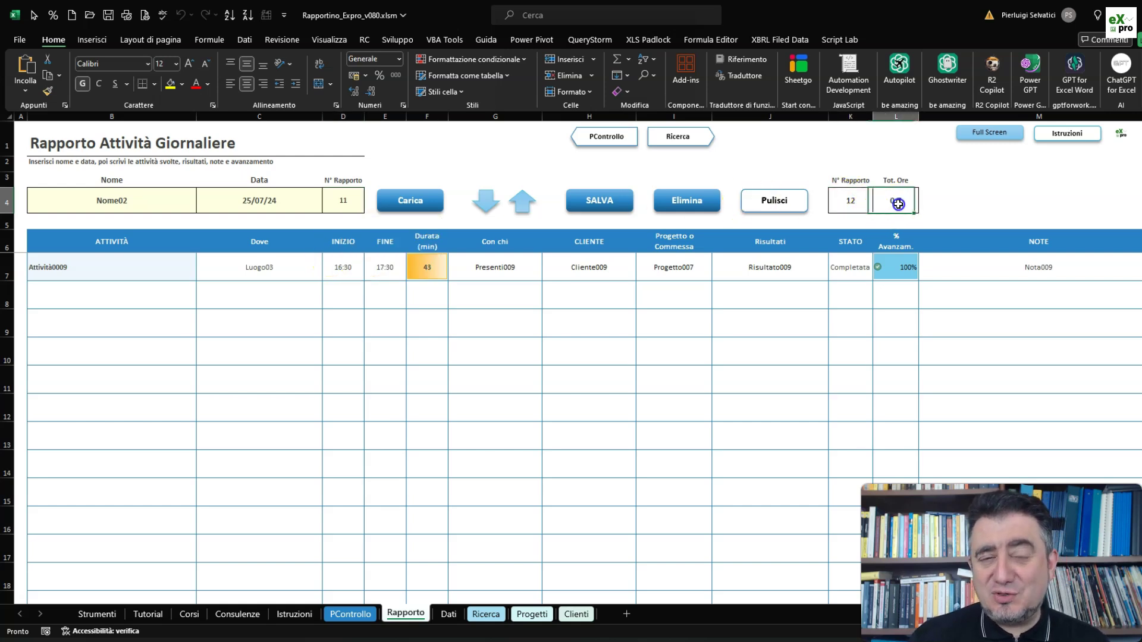
{"action": "left_click", "coordinate": [860, 202]}
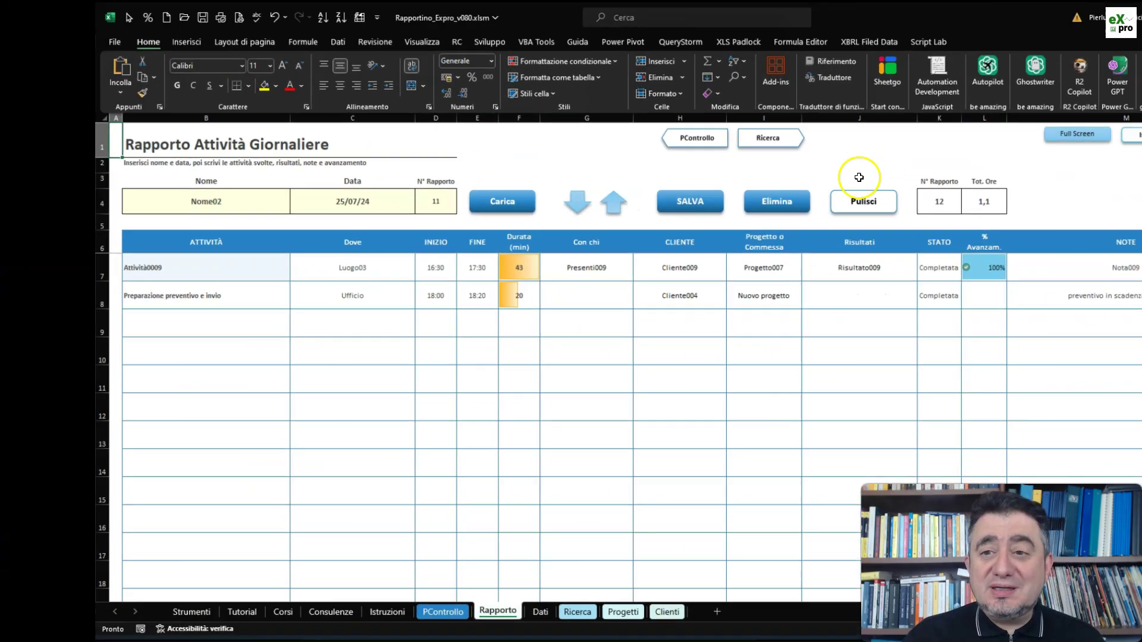
{"action": "left_click", "coordinate": [768, 137]}
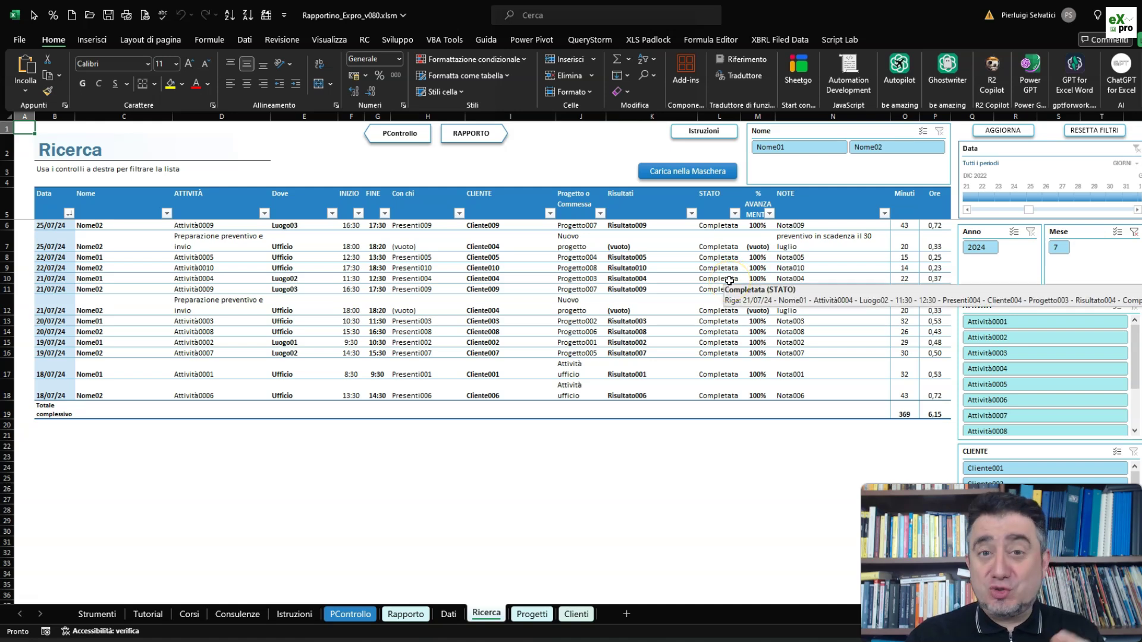
Step: Narrow the Ricerca list to Nome01's five activities (130 minutes), then return to the PControllo menu
{"action": "left_click", "coordinate": [719, 273]}
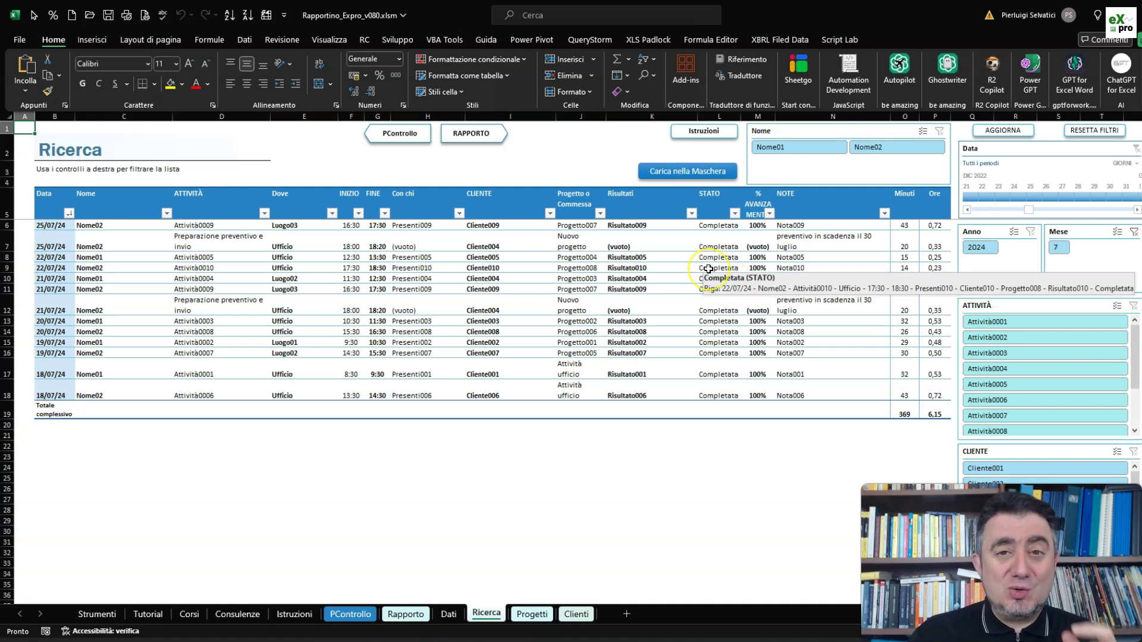
{"action": "left_click", "coordinate": [703, 265]}
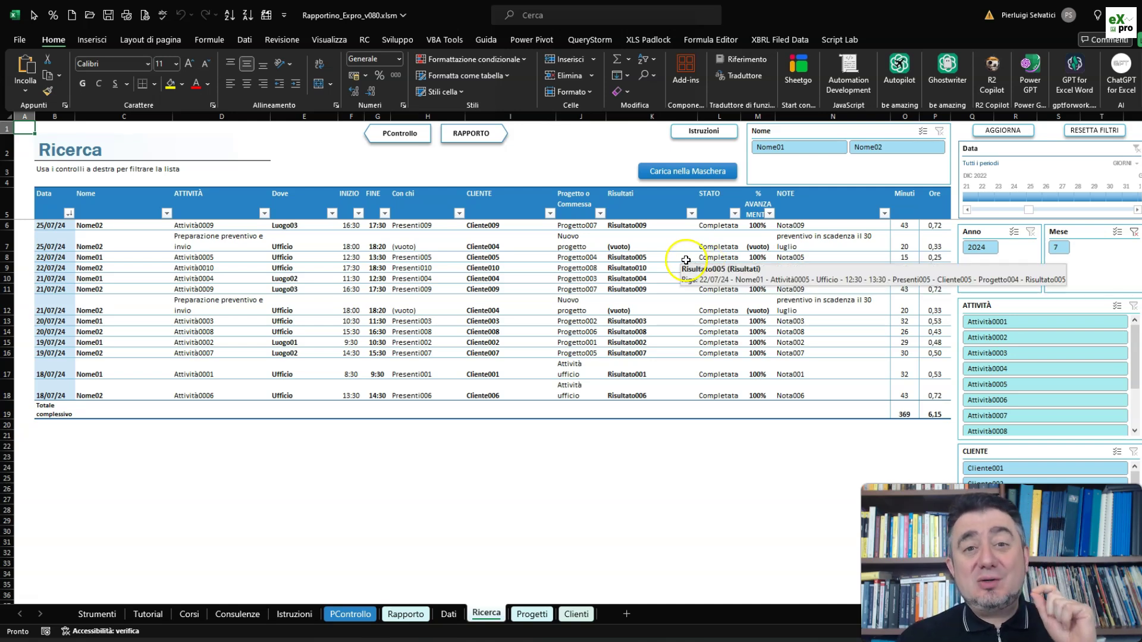
{"action": "left_click", "coordinate": [680, 251]}
{"action": "left_click", "coordinate": [798, 148]}
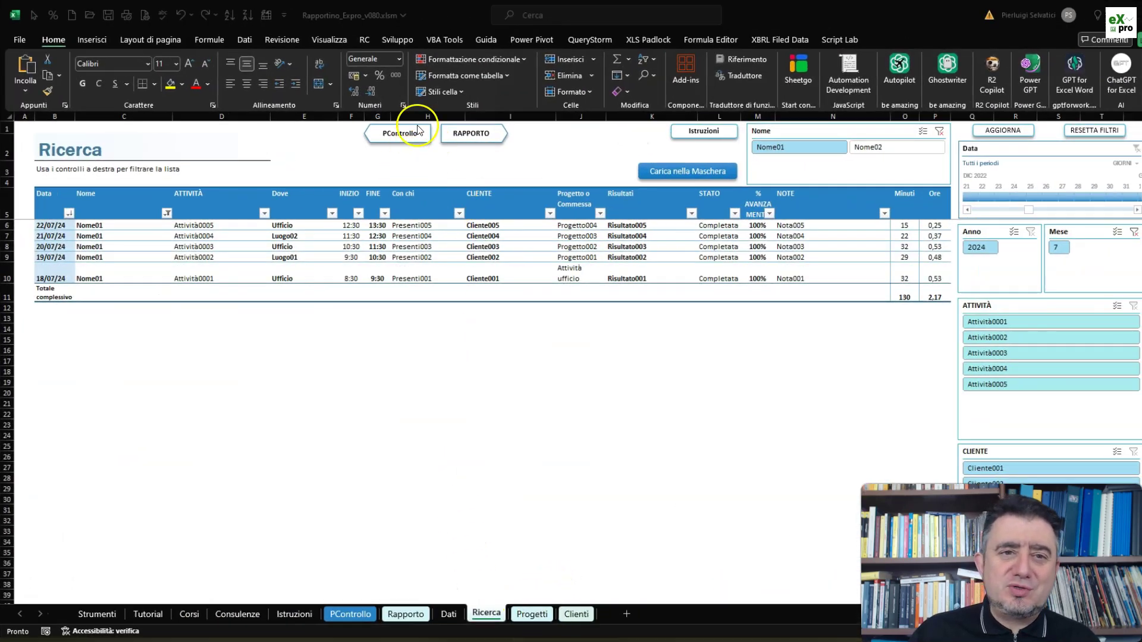
{"action": "left_click", "coordinate": [400, 133]}
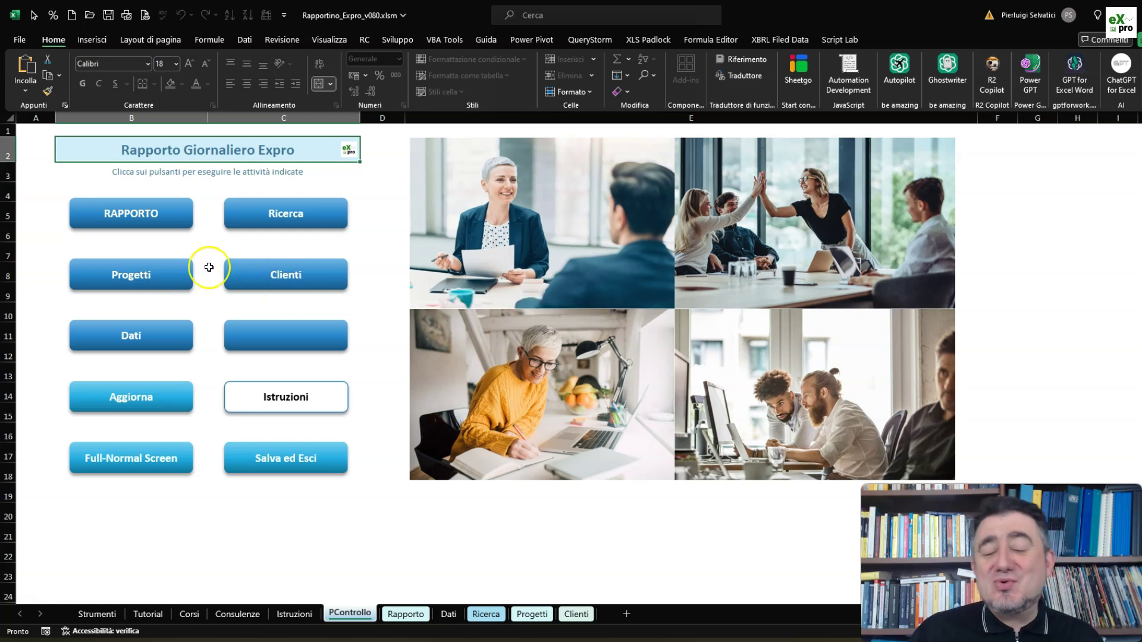
Step: Open the Progetti sheet and briefly show then hide its Istruzioni panel
{"action": "left_click", "coordinate": [174, 287]}
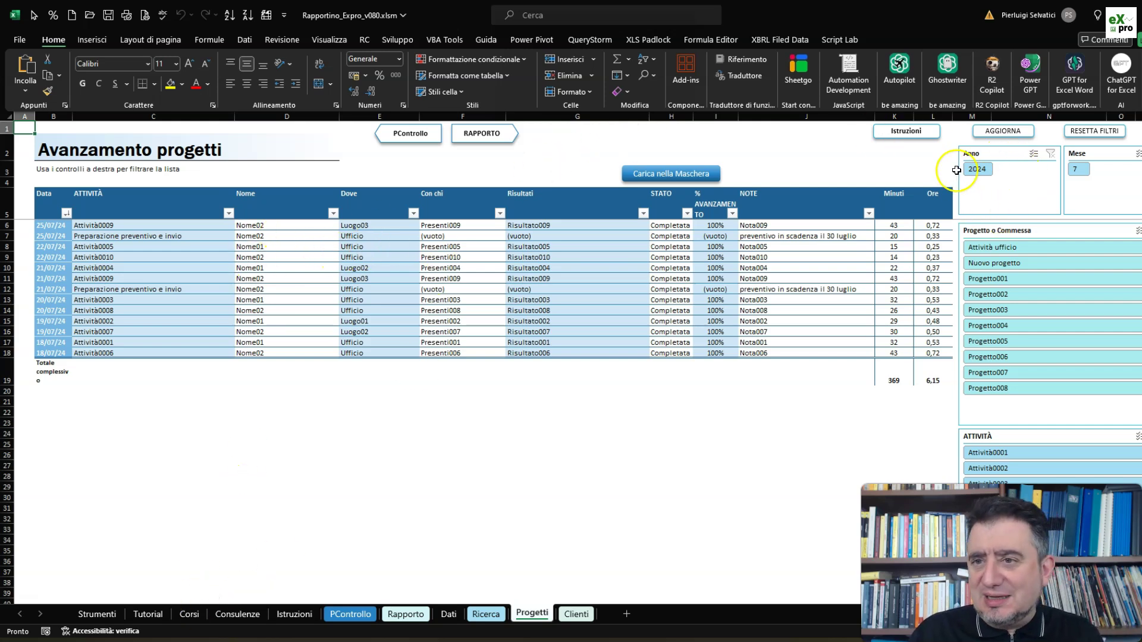
{"action": "left_click", "coordinate": [925, 136]}
{"action": "left_click", "coordinate": [925, 137]}
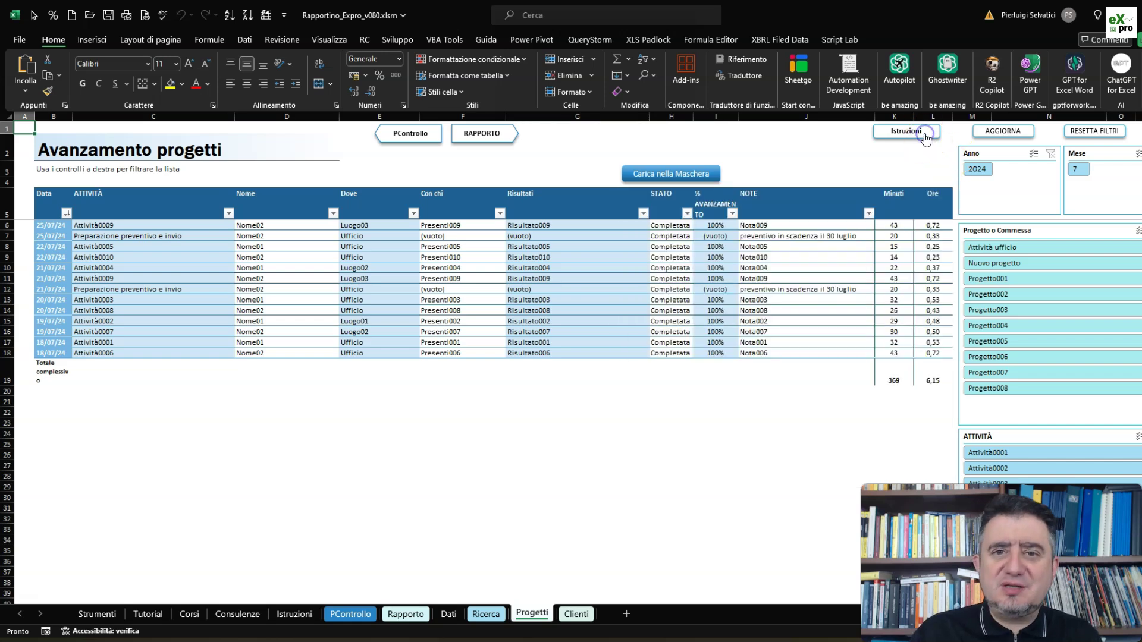
Step: Load Risultato005 back into the report form with Carica nella Maschera, then reset all filters
{"action": "left_click", "coordinate": [589, 283]}
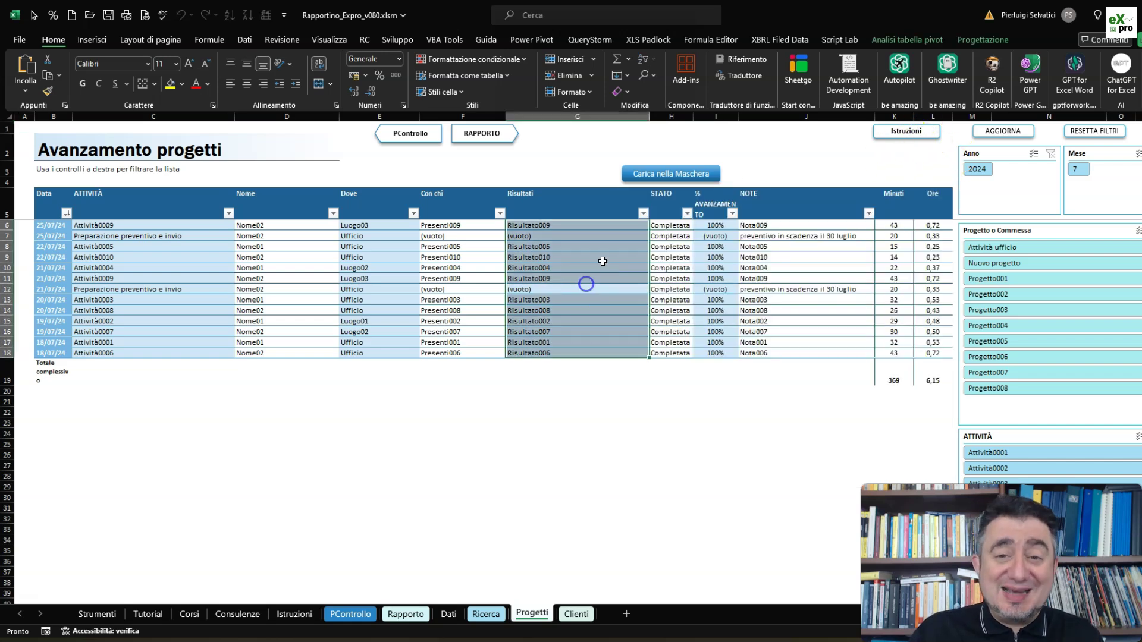
{"action": "left_click", "coordinate": [608, 248]}
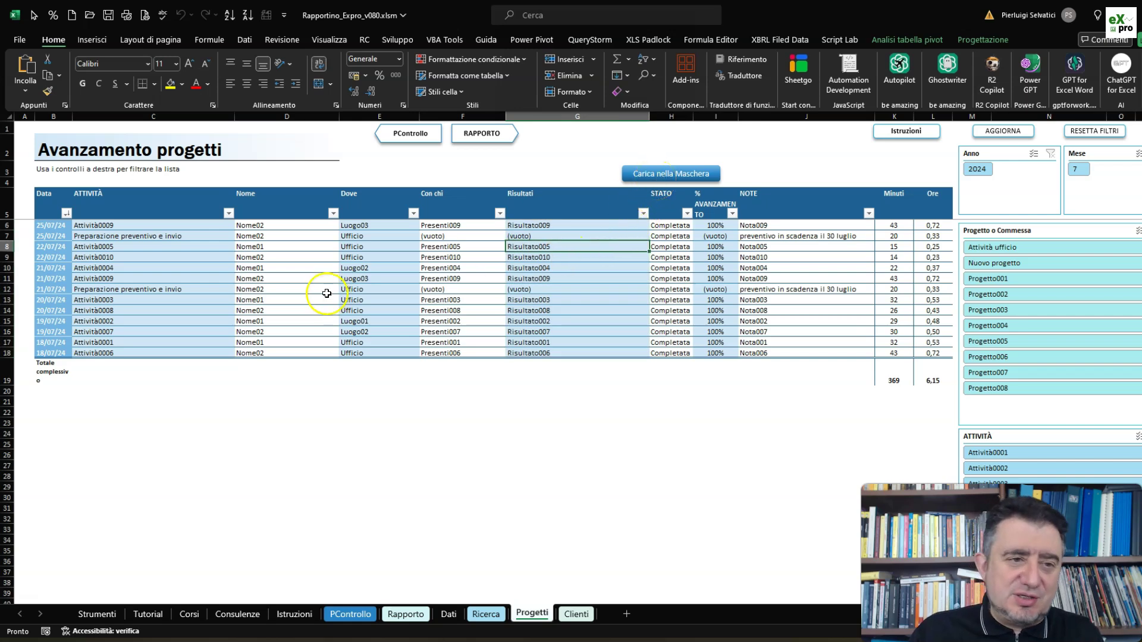
{"action": "left_click", "coordinate": [648, 173]}
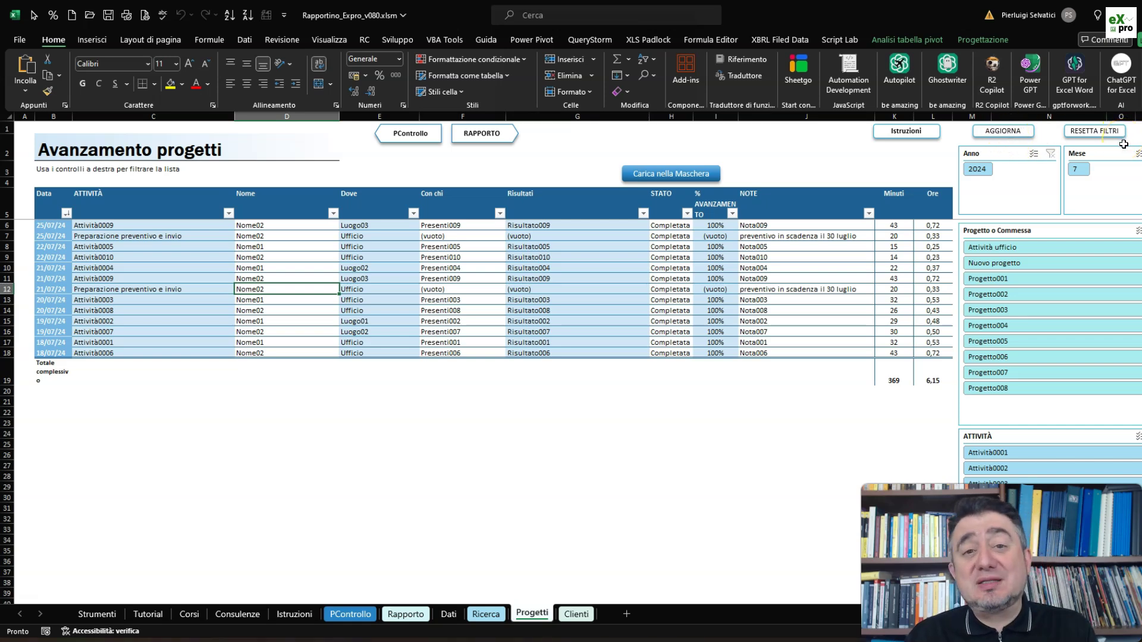
{"action": "left_click", "coordinate": [1120, 143]}
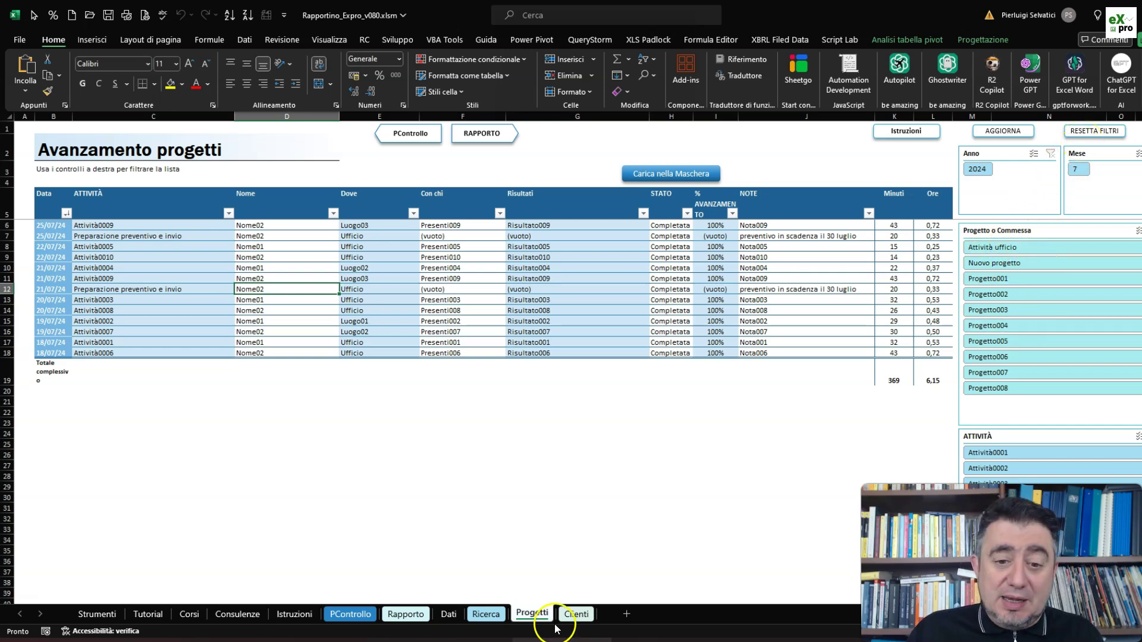
Step: Switch to the Clienti sheet's Ore cliente table listing July 2024 activities totalling 369 minutes
{"action": "left_click", "coordinate": [575, 614]}
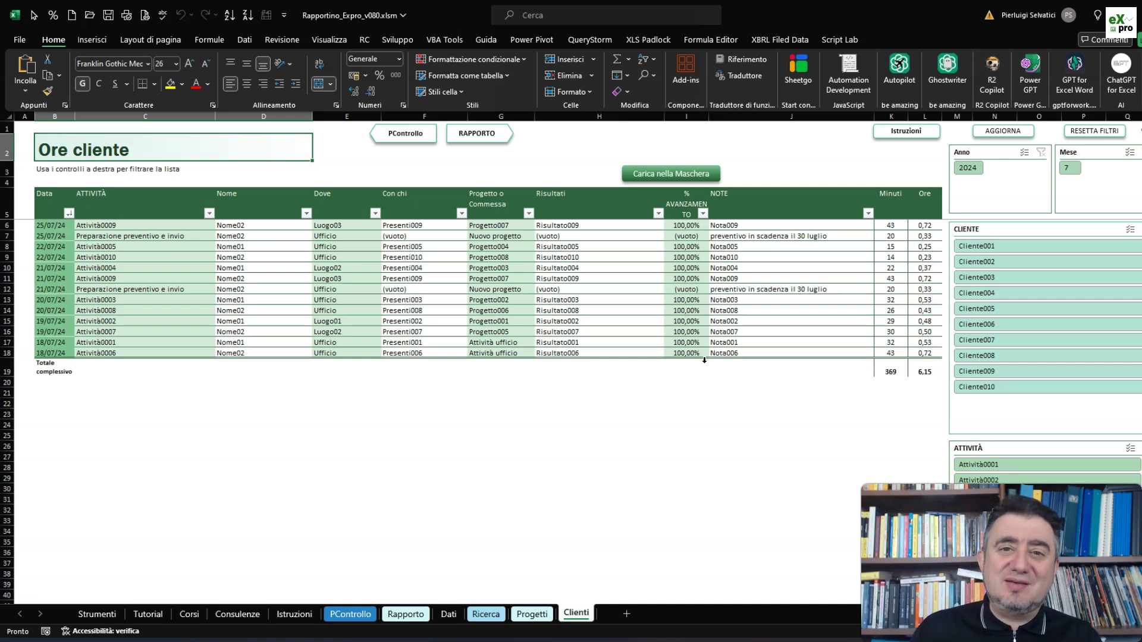
{"action": "key", "text": "alt+Tab"}
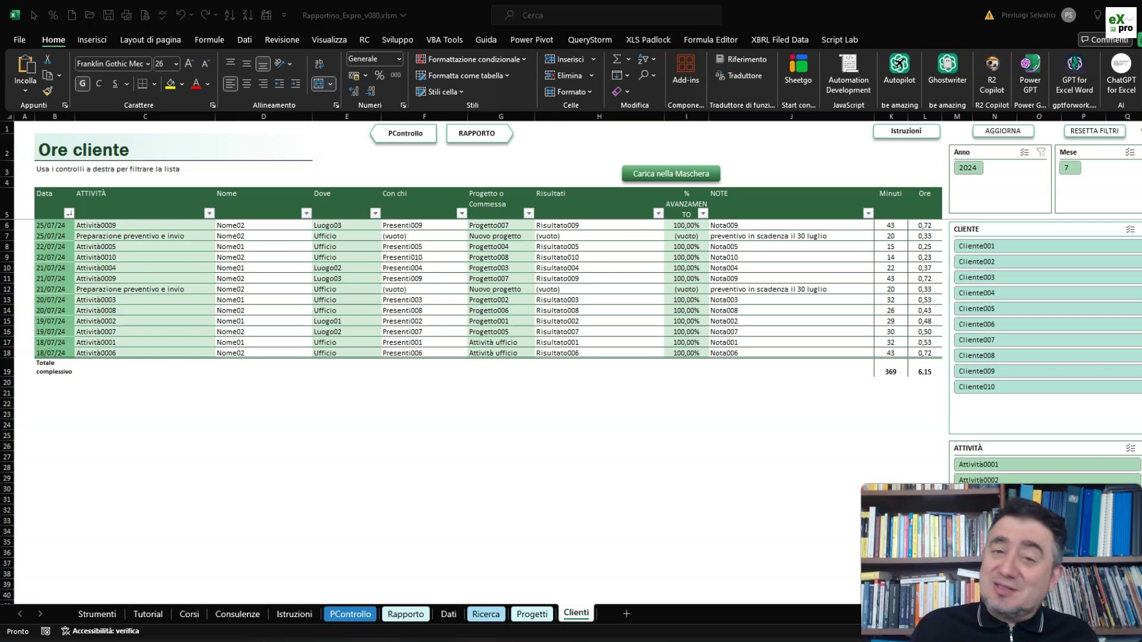